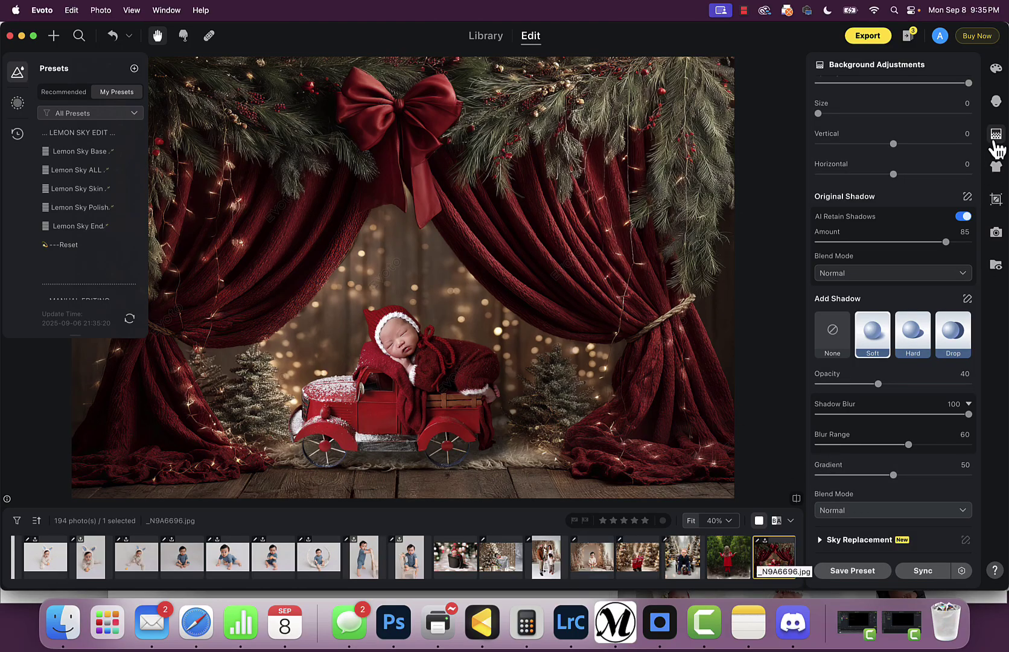
Step: Scroll the Backdrop Changer settings panel back up to the top
scroll(914, 300, "up", 3)
scroll(914, 300, "up", 5)
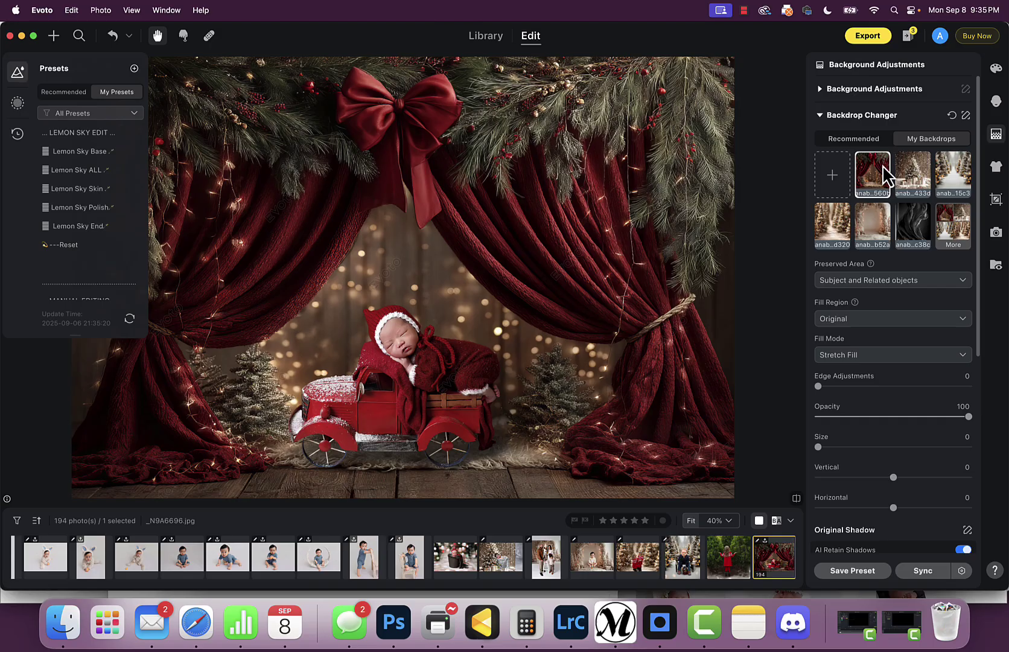
Step: Show the original wreath shot beside the red-curtain version in B|A compare view
left_click(777, 520)
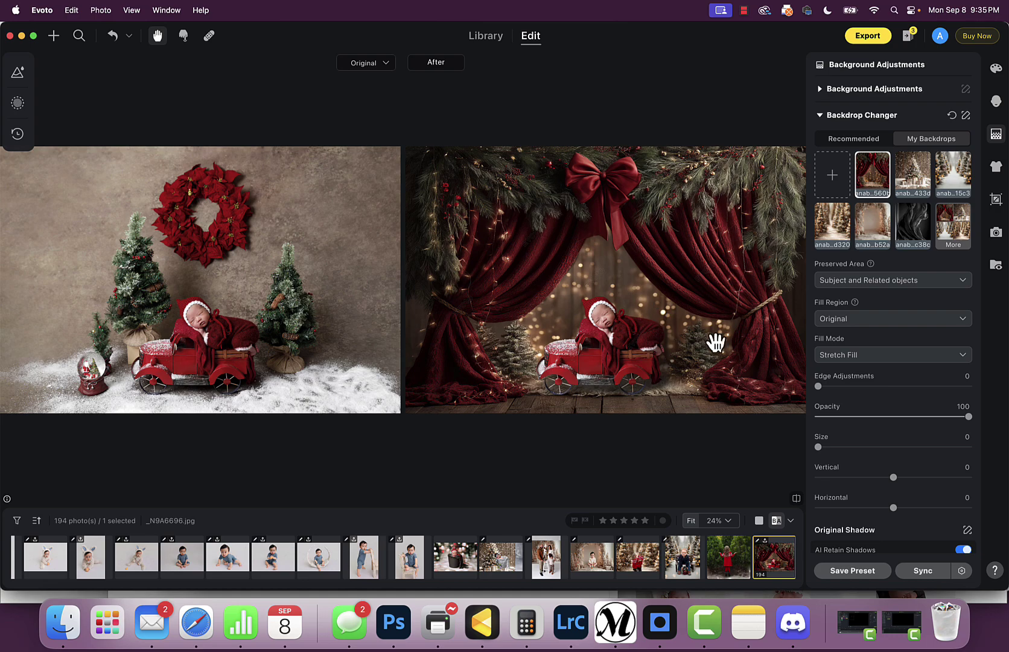
Step: Browse the boy-on-bench, seated cream baby, bunny-costume and sweater baby edits
left_click(690, 550)
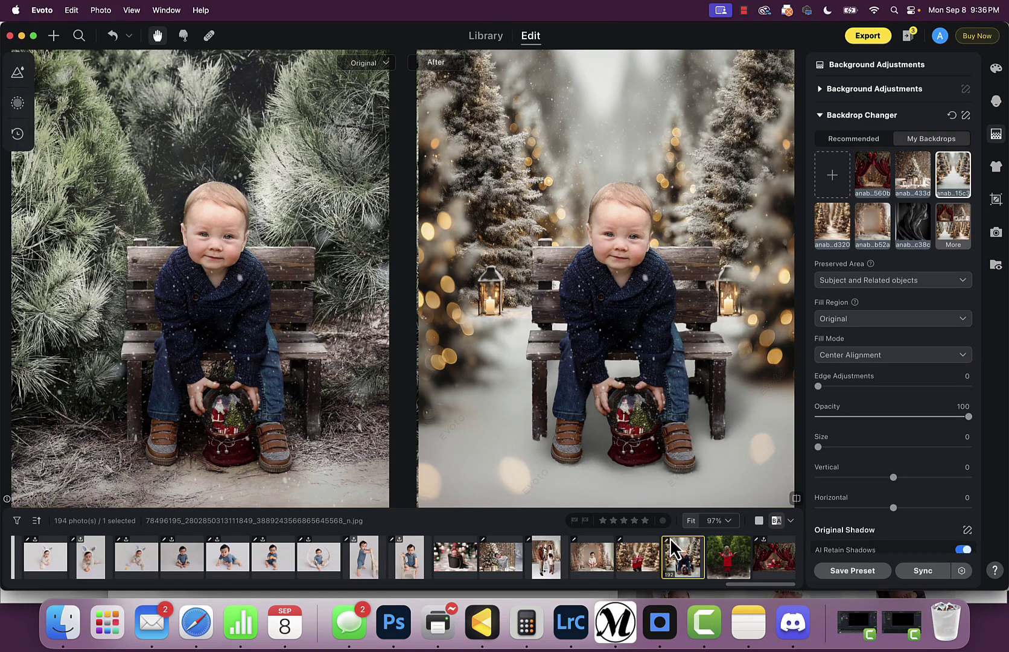
left_click(600, 564)
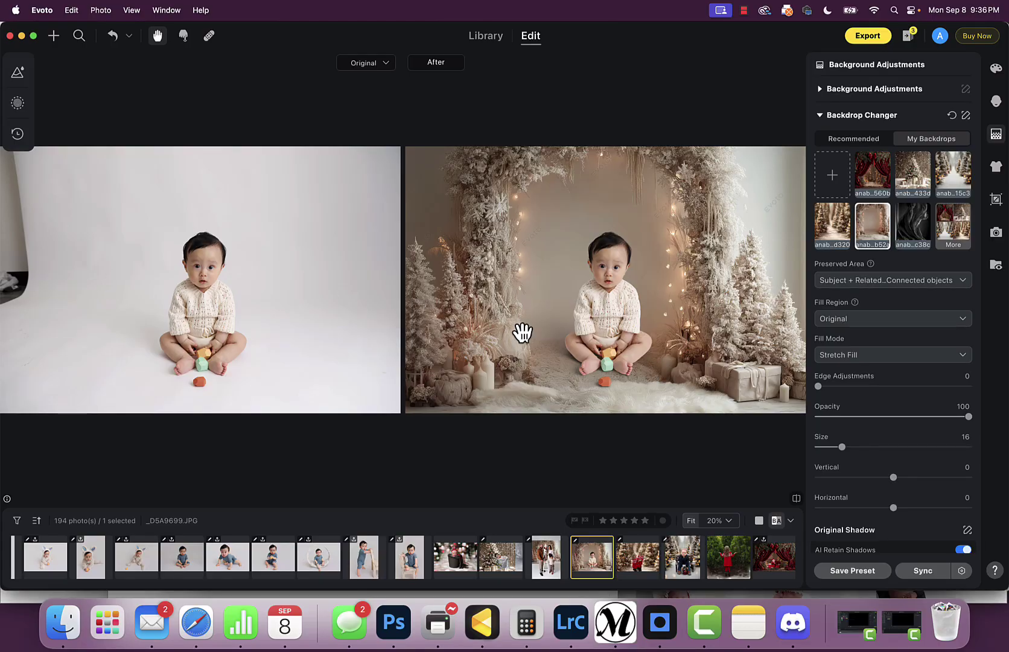
left_click(60, 560)
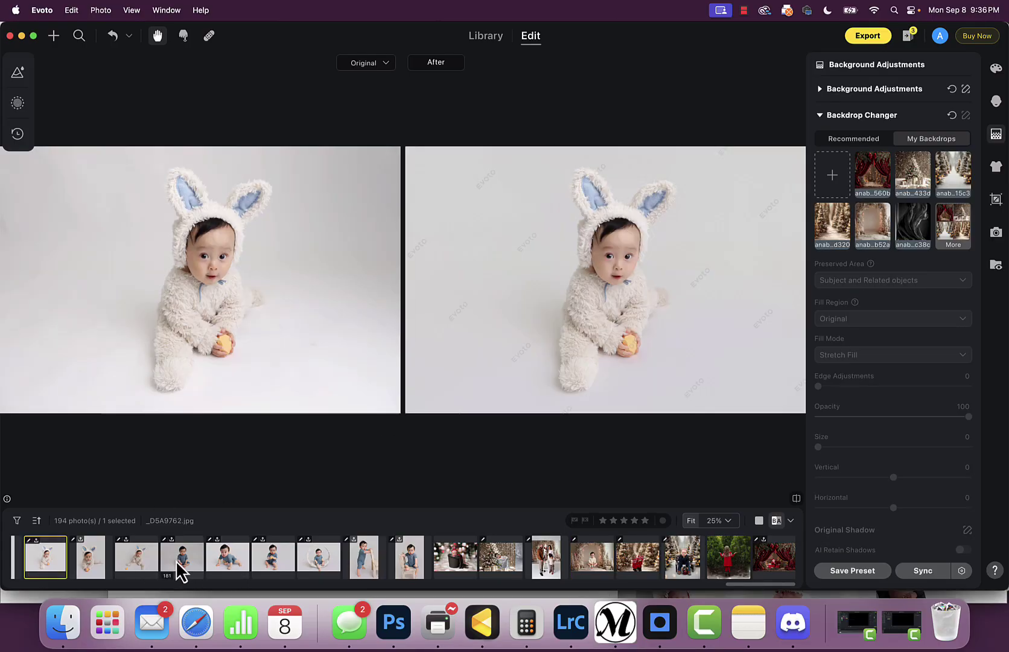
scroll(104, 566, "left", 5)
left_click(103, 567)
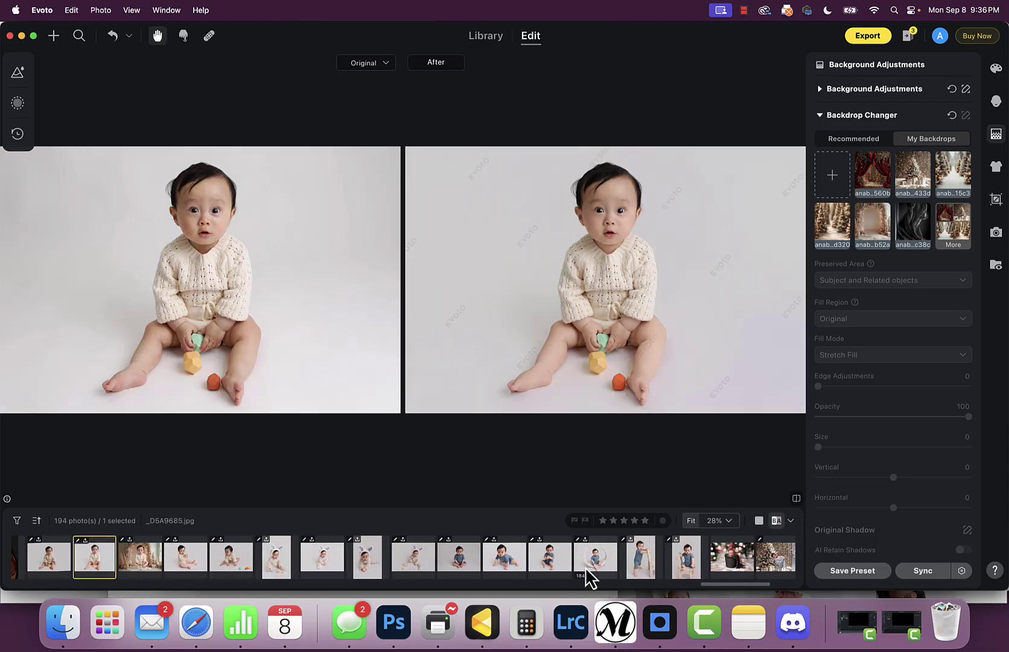
Step: View the cream Christmas baby, mother-daughter, boy-on-bench and girl-in-red edits, then return to the newborn
scroll(589, 578, "right", 5)
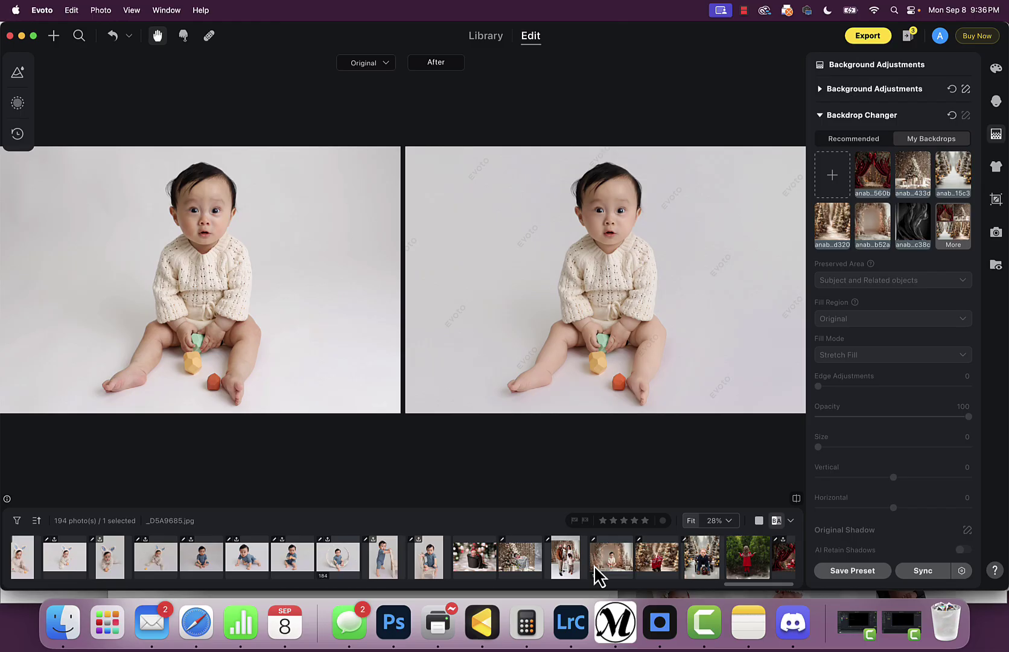
left_click(598, 573)
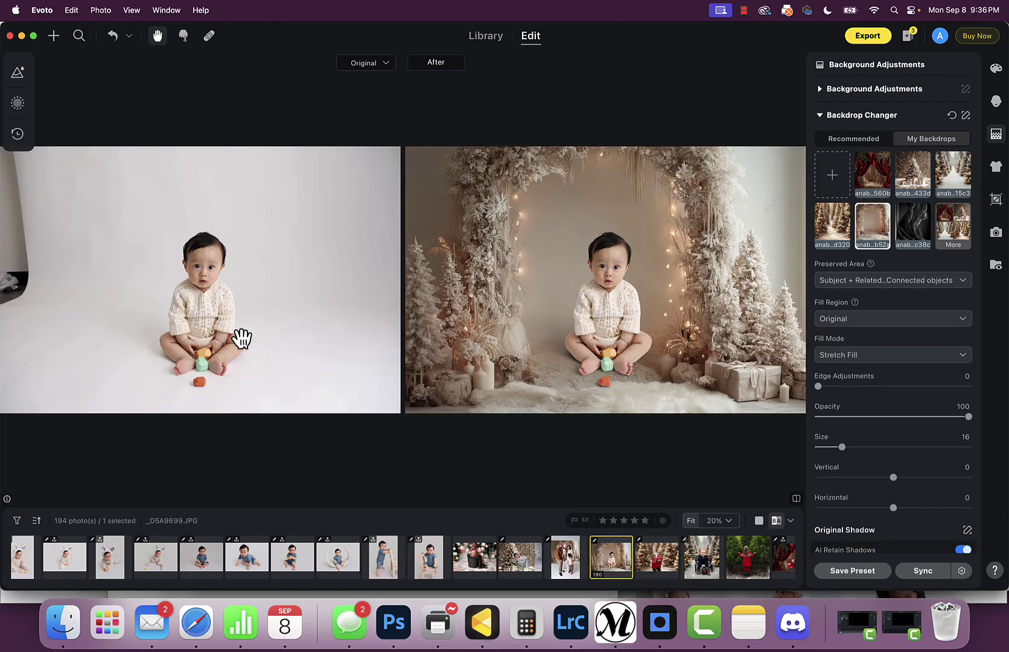
left_click(658, 561)
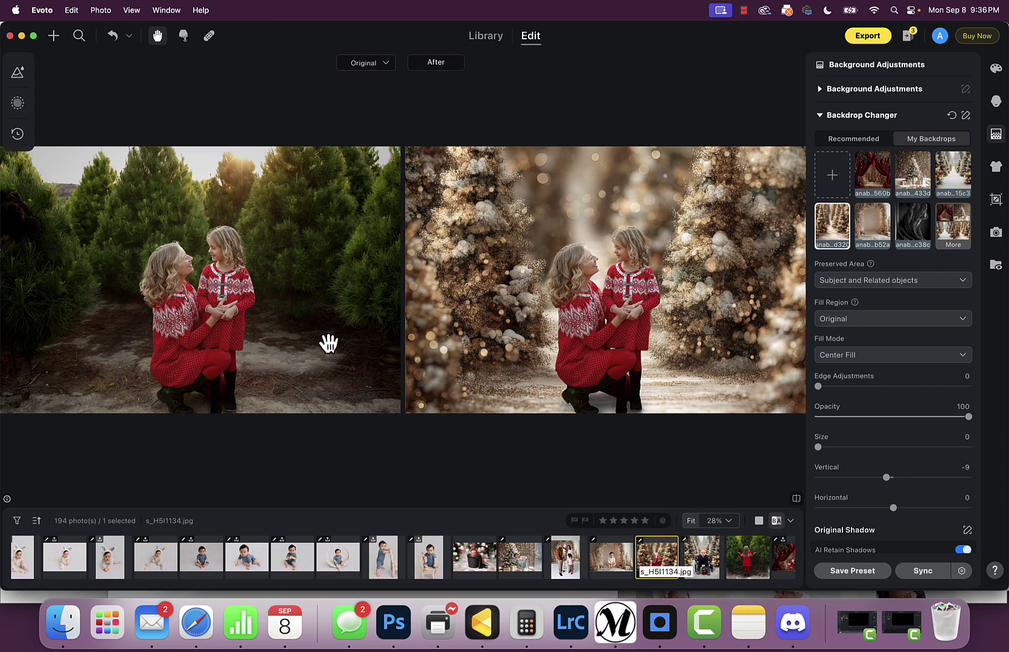
left_click(710, 562)
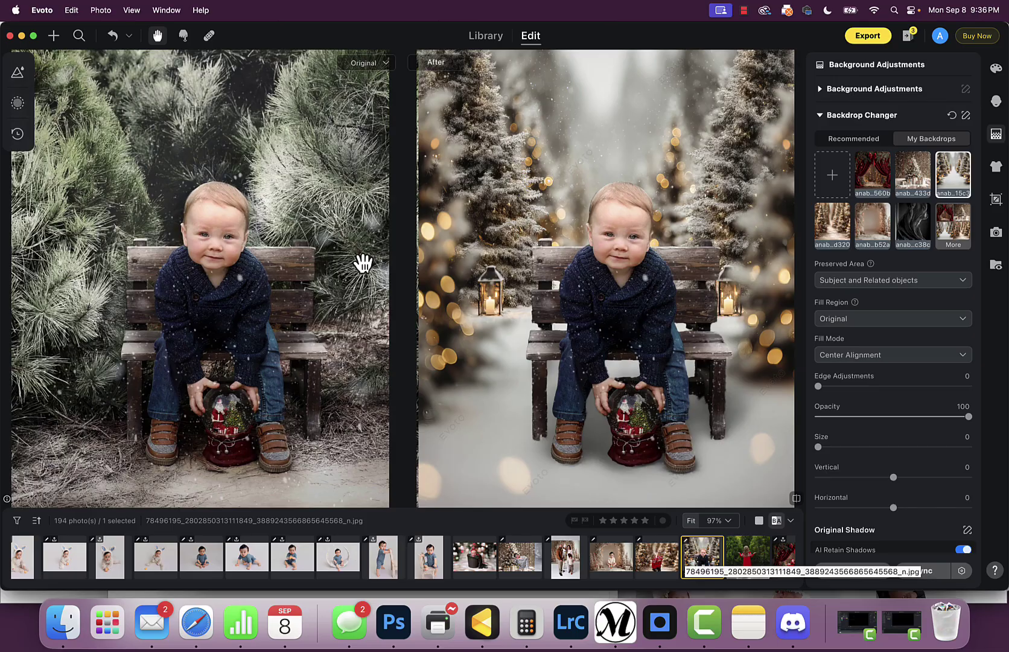
left_click(749, 560)
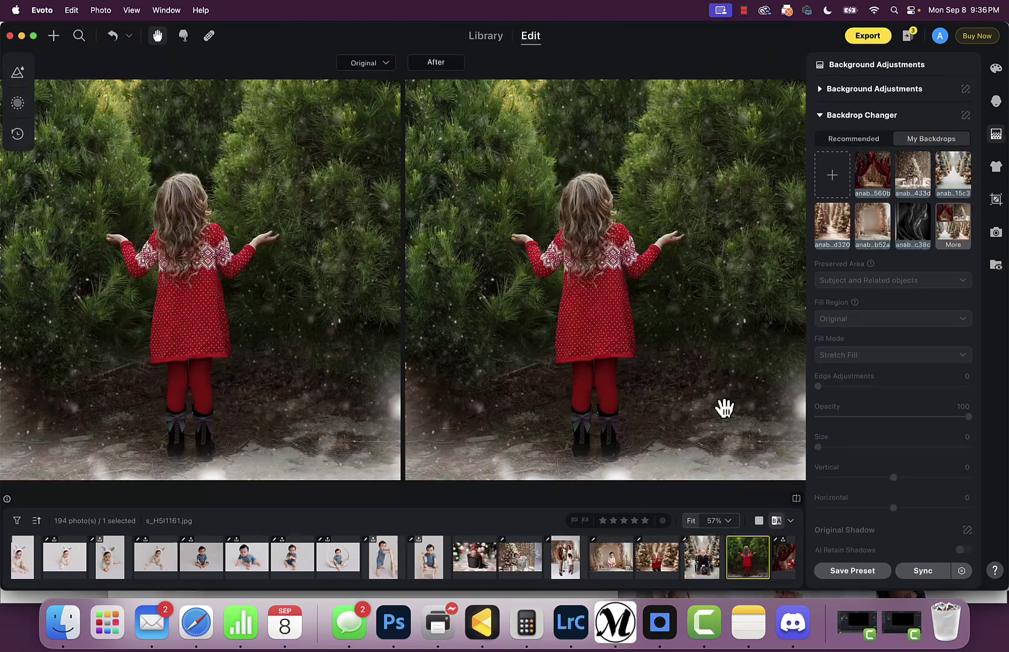
left_click(785, 561)
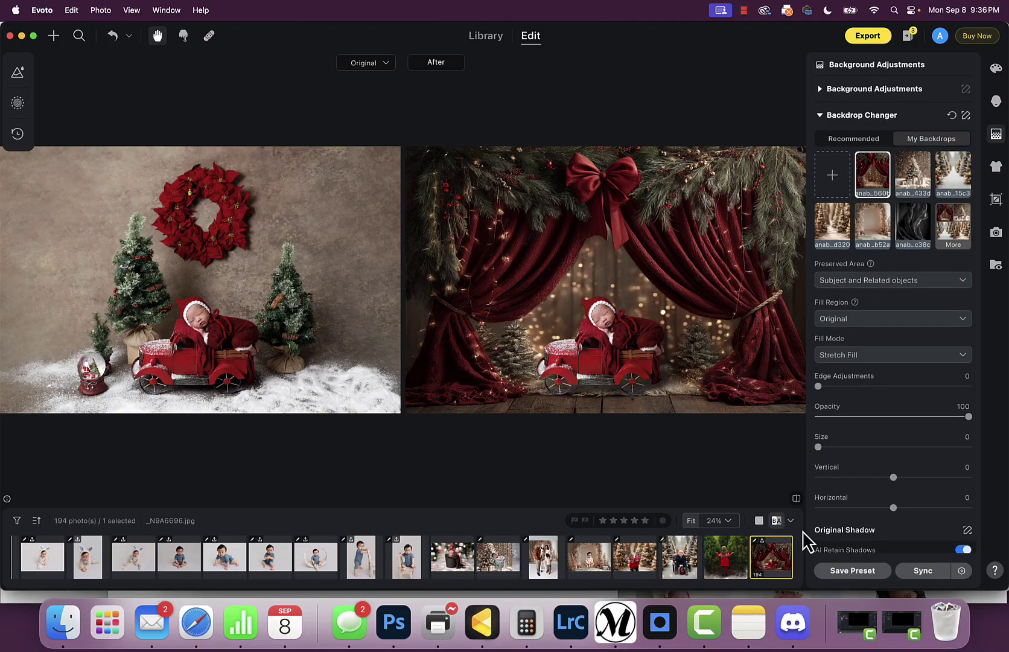
Step: Switch to single view and revert to the original _N9A6696.jpg state in History
left_click(761, 521)
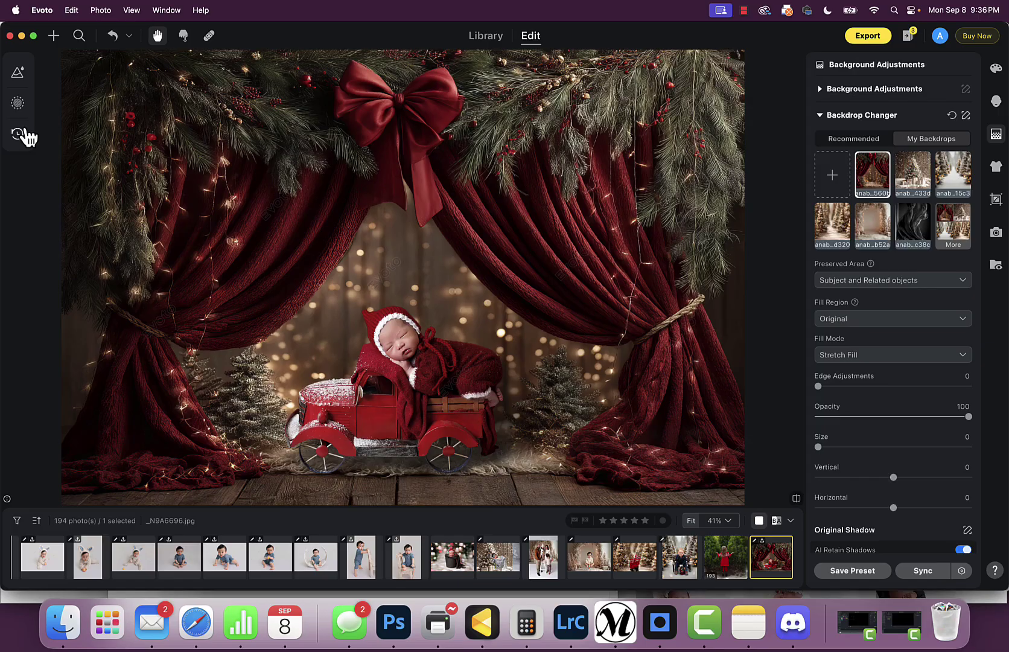
left_click(17, 104)
left_click(17, 134)
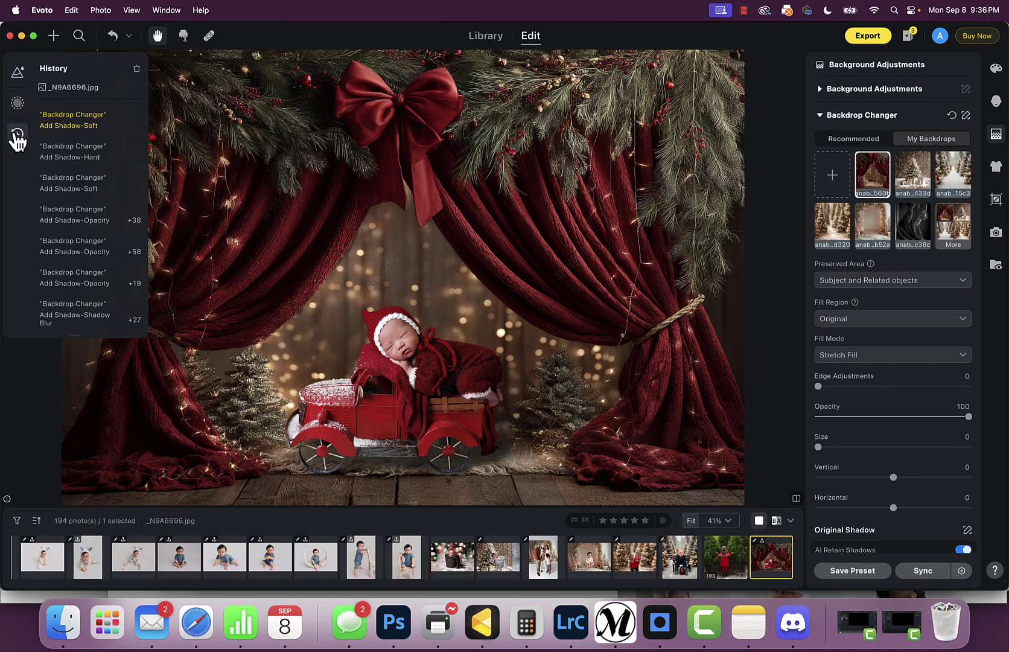
left_click(51, 88)
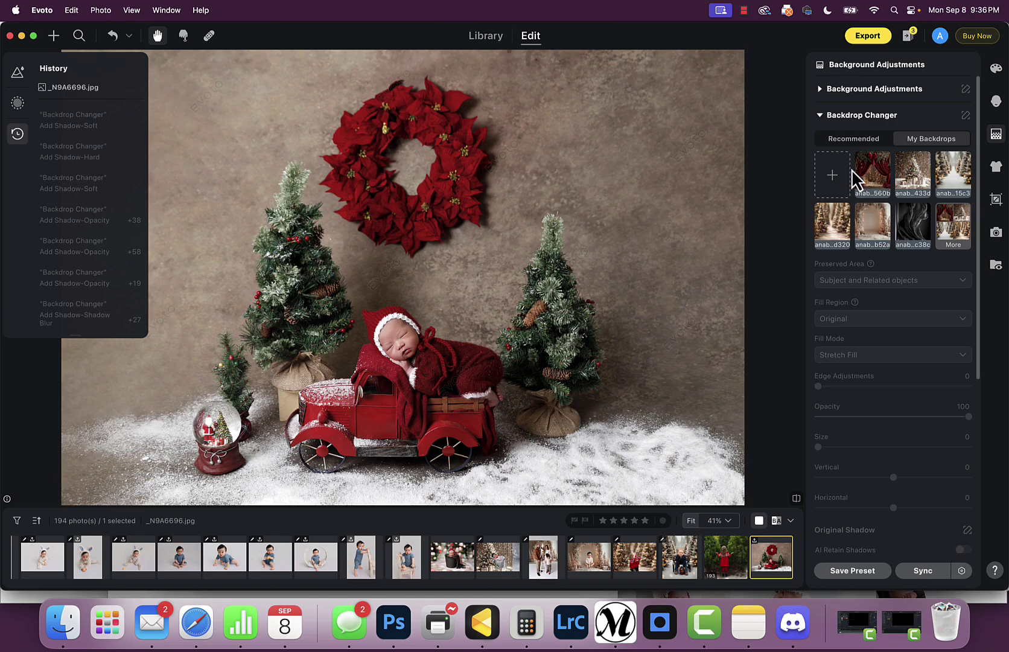
Step: Start a custom backdrop import and preview the fireplace, green mantel and white tree images
left_click(844, 185)
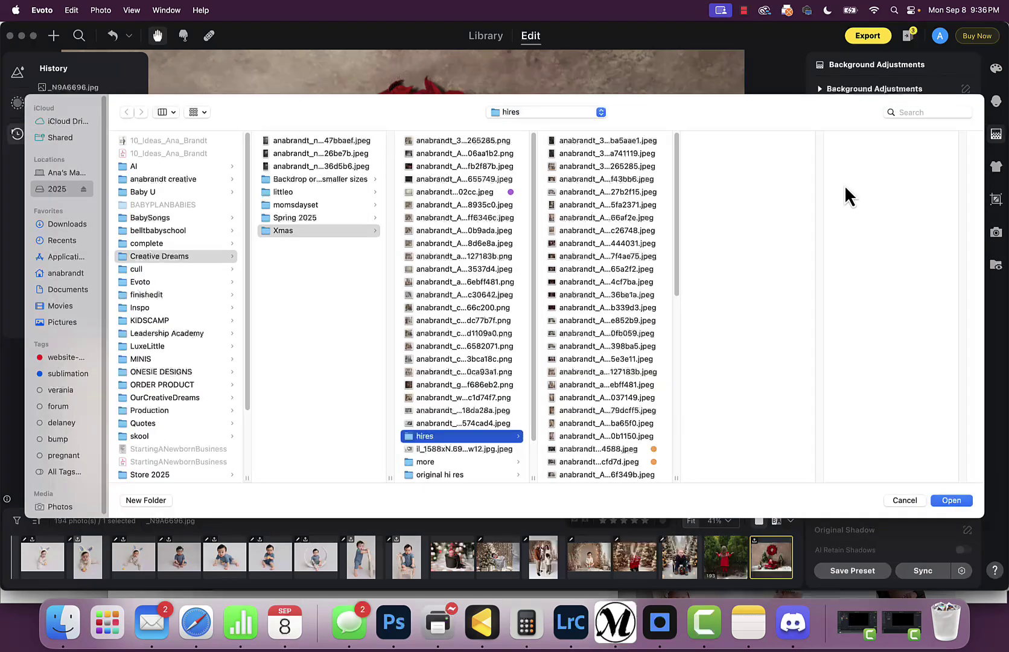
left_click(628, 178)
left_click(627, 245)
left_click(623, 303)
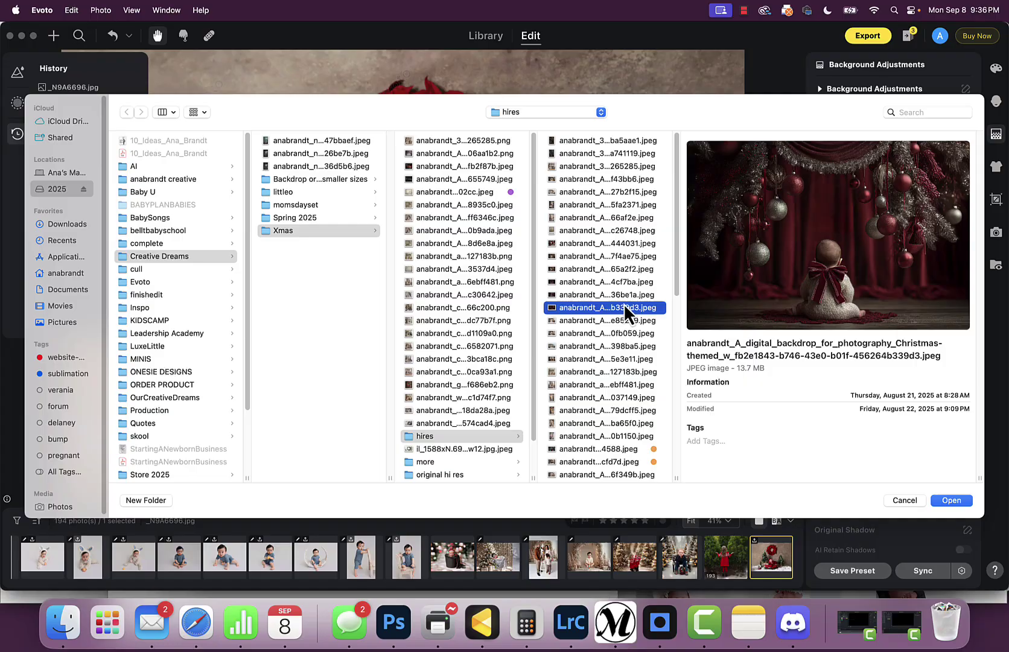
scroll(624, 303, "down", 4)
left_click(623, 303)
scroll(623, 303, "down", 8)
left_click(624, 303)
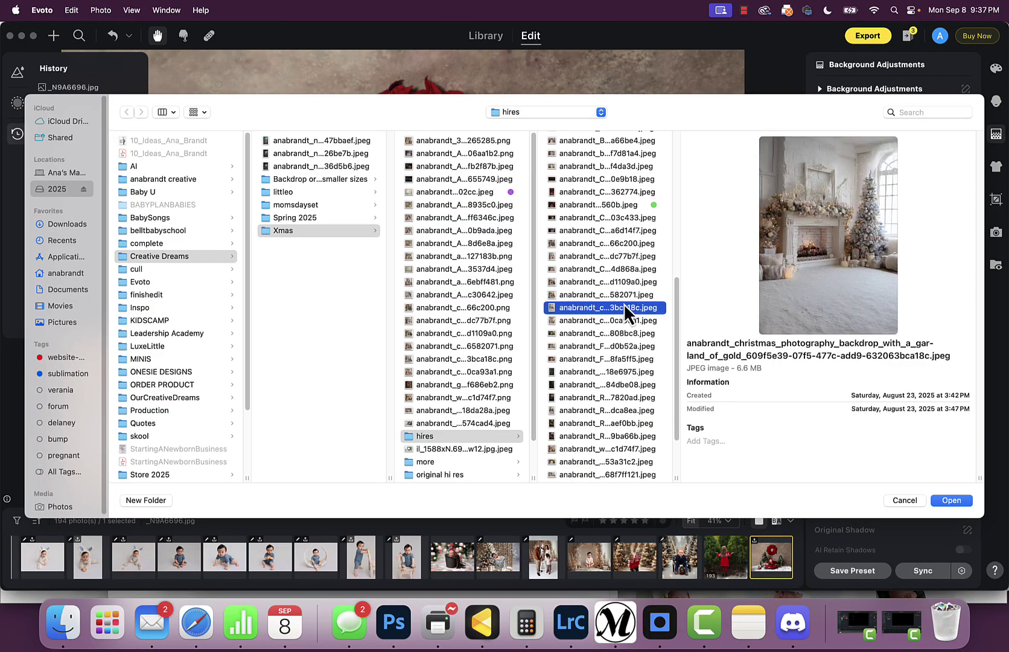
scroll(623, 303, "down", 3)
left_click(623, 303)
scroll(624, 303, "up", 10)
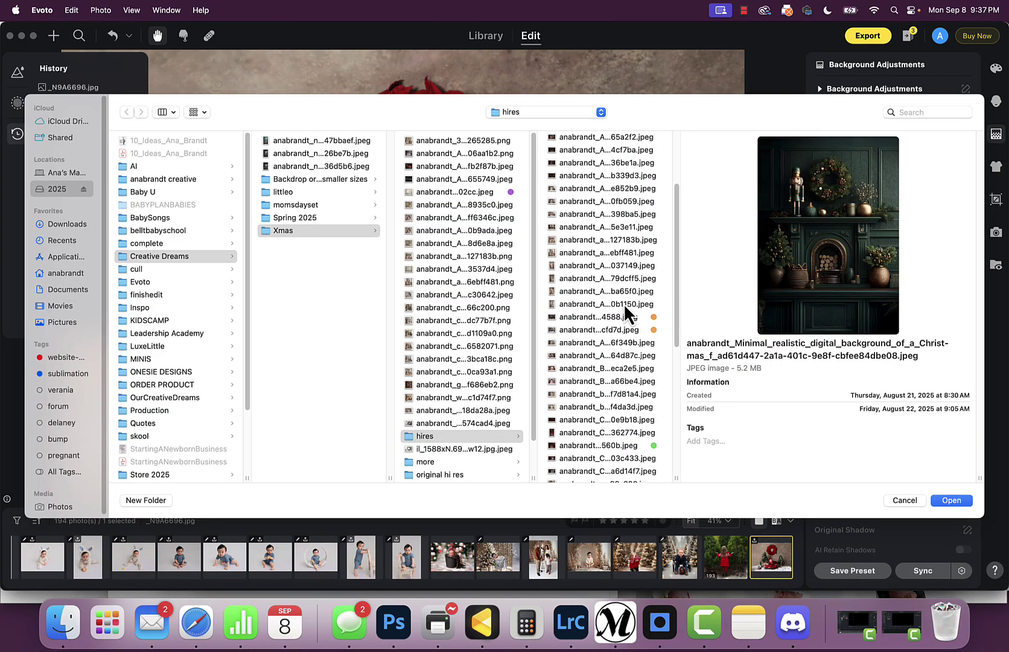
left_click(623, 303)
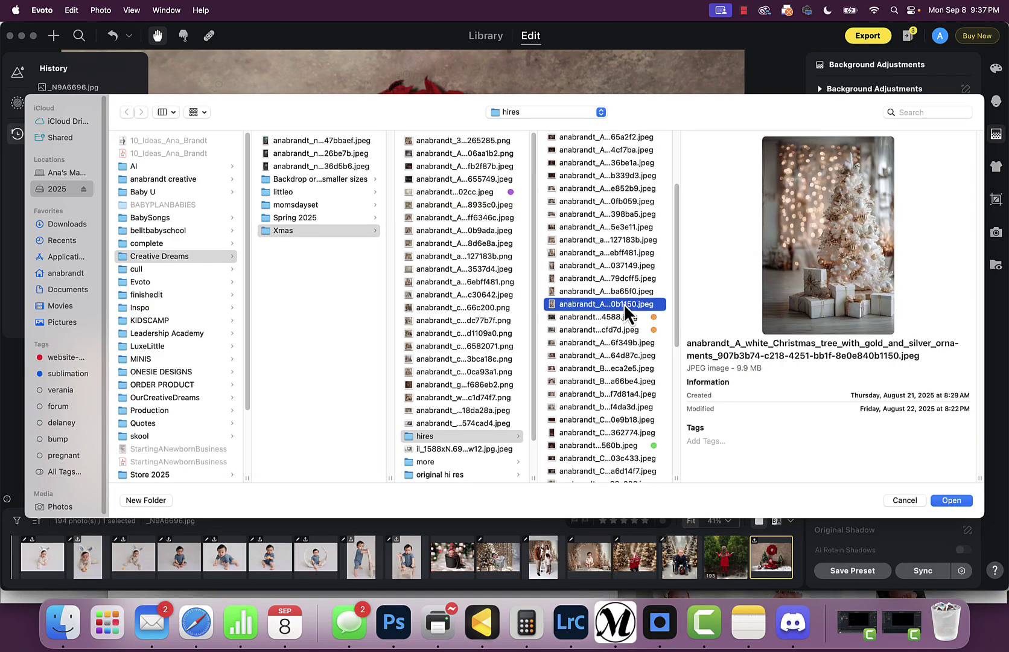
Step: Preview more candidates, including the lantern archway, Christmas tree and snowy arch backdrops
left_click(597, 252)
left_click(600, 189)
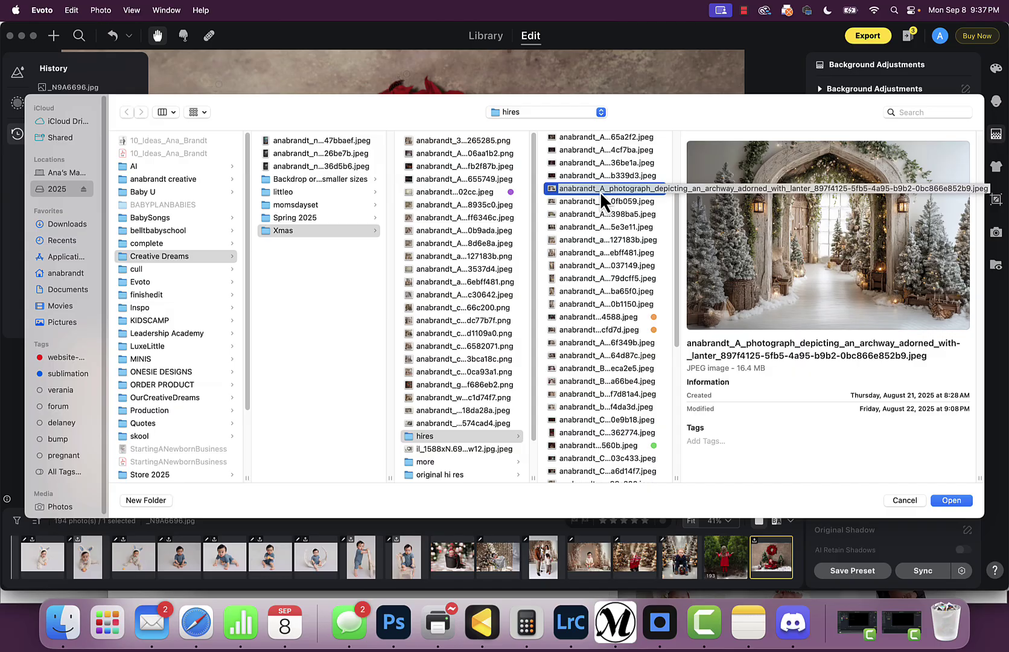
scroll(600, 195, "up", 3)
left_click(610, 191)
left_click(617, 151)
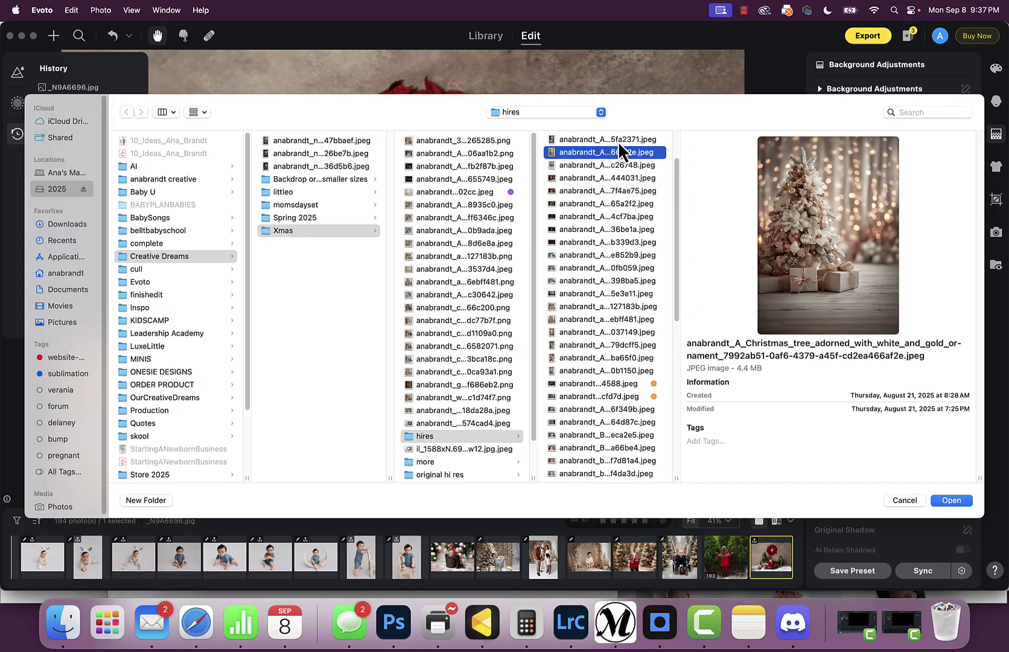
left_click(618, 143)
key("Down")
key("Down")
key("Down")
key("Down")
key("Down")
key("Down")
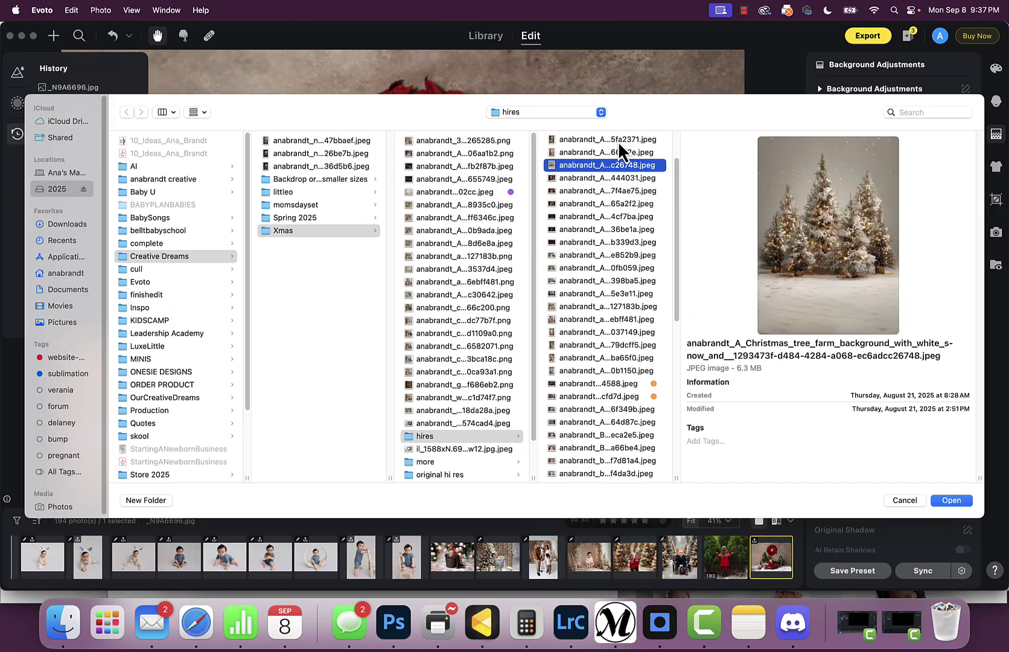
key("Down")
key("Down")
key("Down")
key("Down")
key("Down")
key("Down")
key("Down")
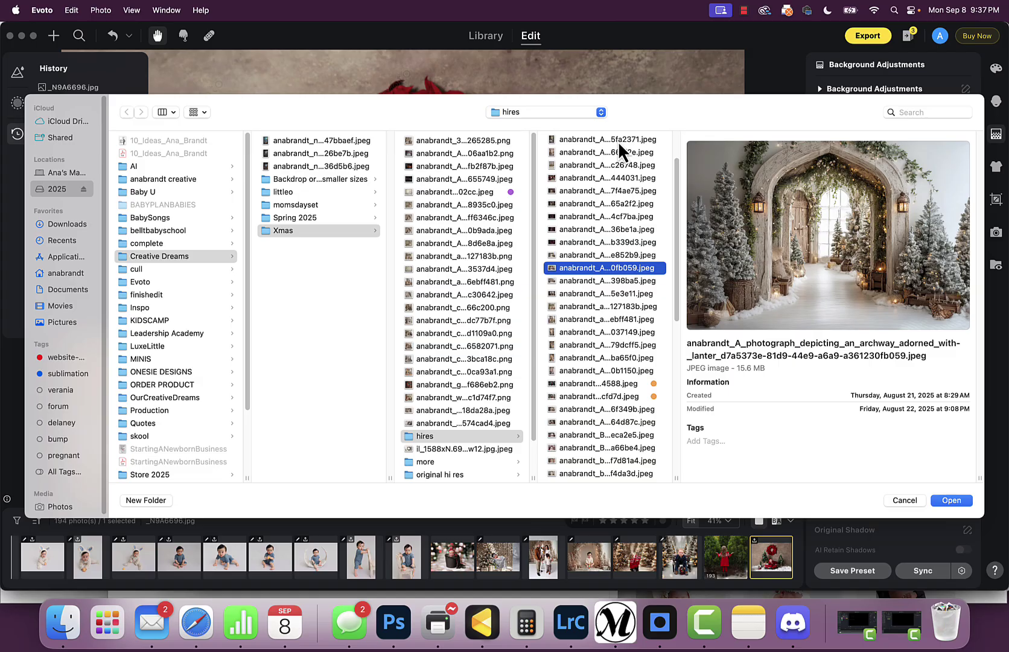
key("Down")
key("Down")
key("Down")
key("Down")
key("Down")
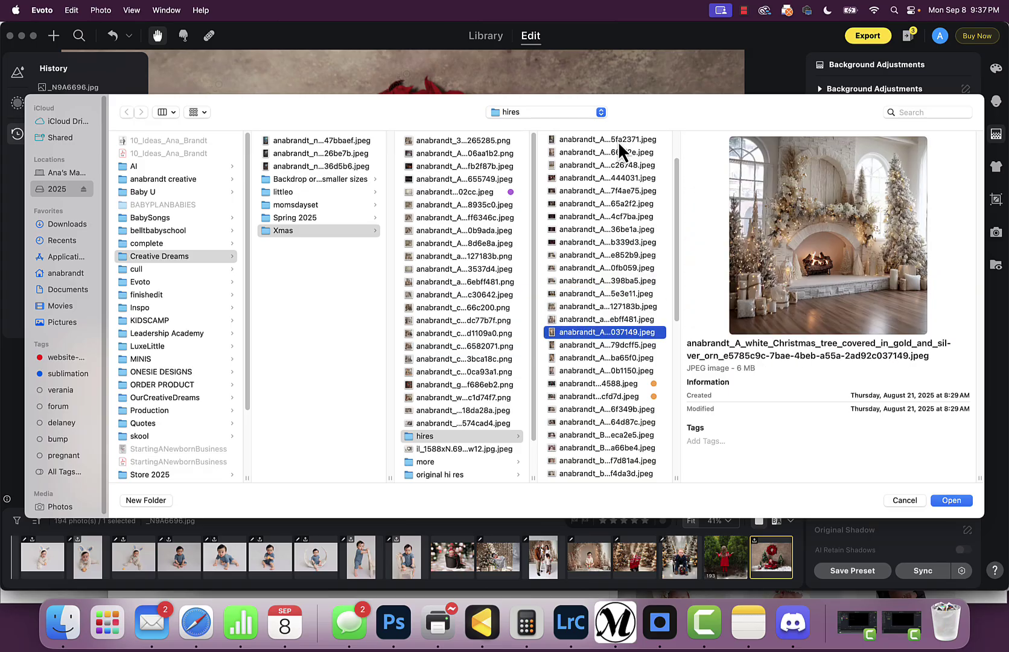
key("Down")
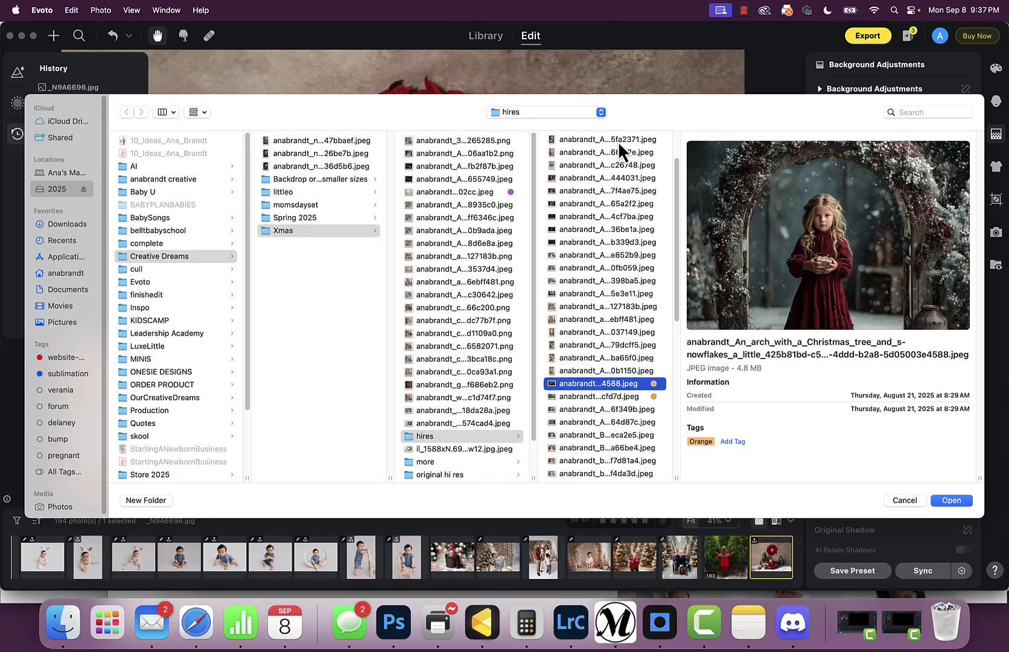
Step: Import the red-curtain backdrop file from the AI > xmas folder into My Backdrops
left_click(124, 166)
scroll(306, 265, "down", 10)
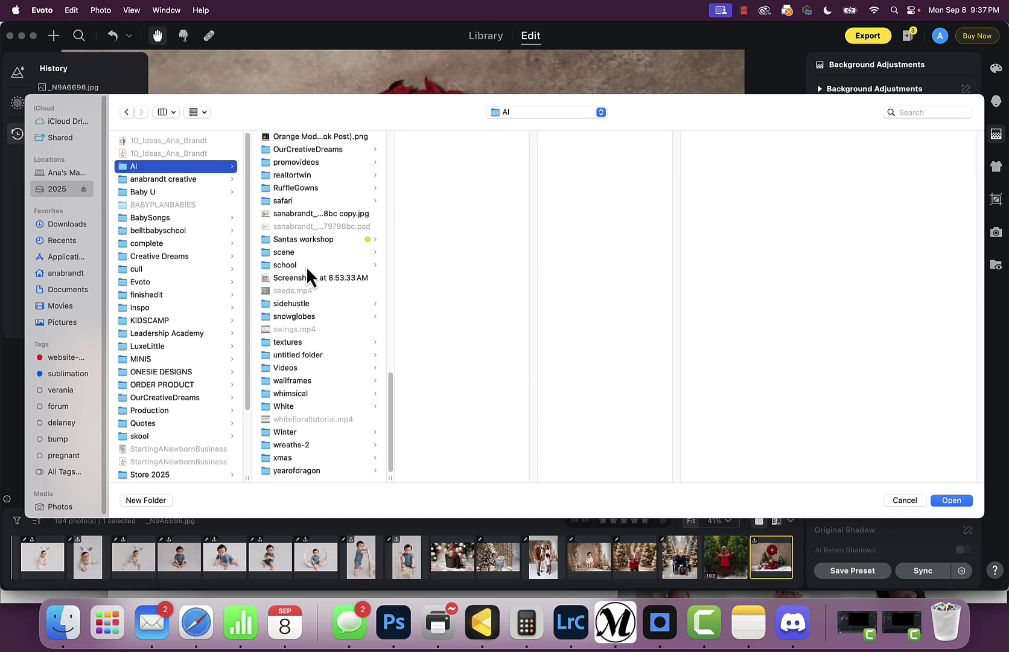
left_click(300, 457)
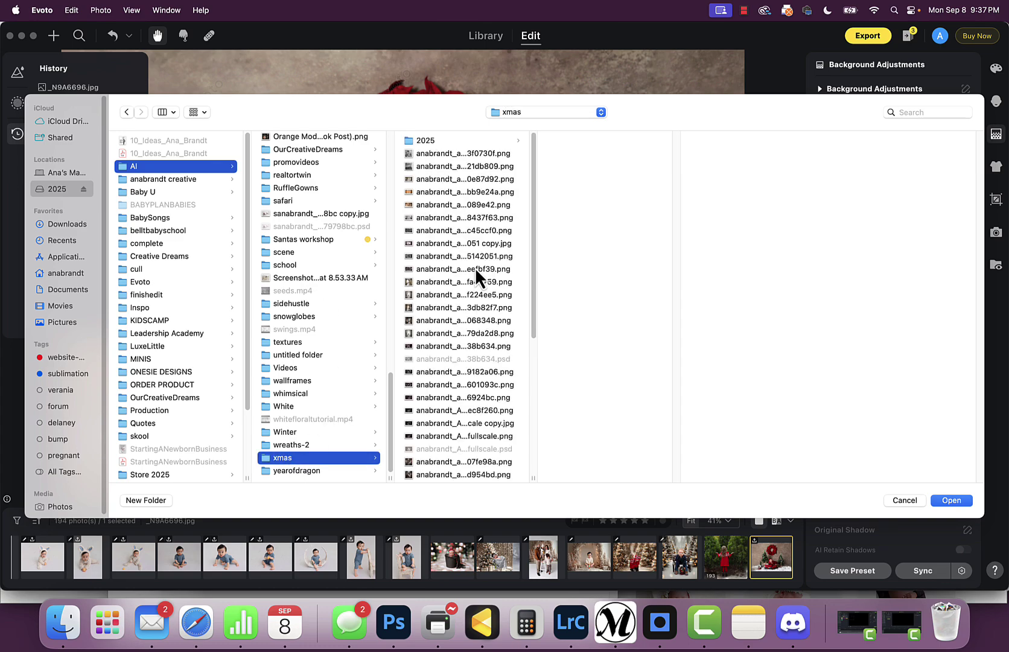
left_click(475, 268)
left_click(483, 334)
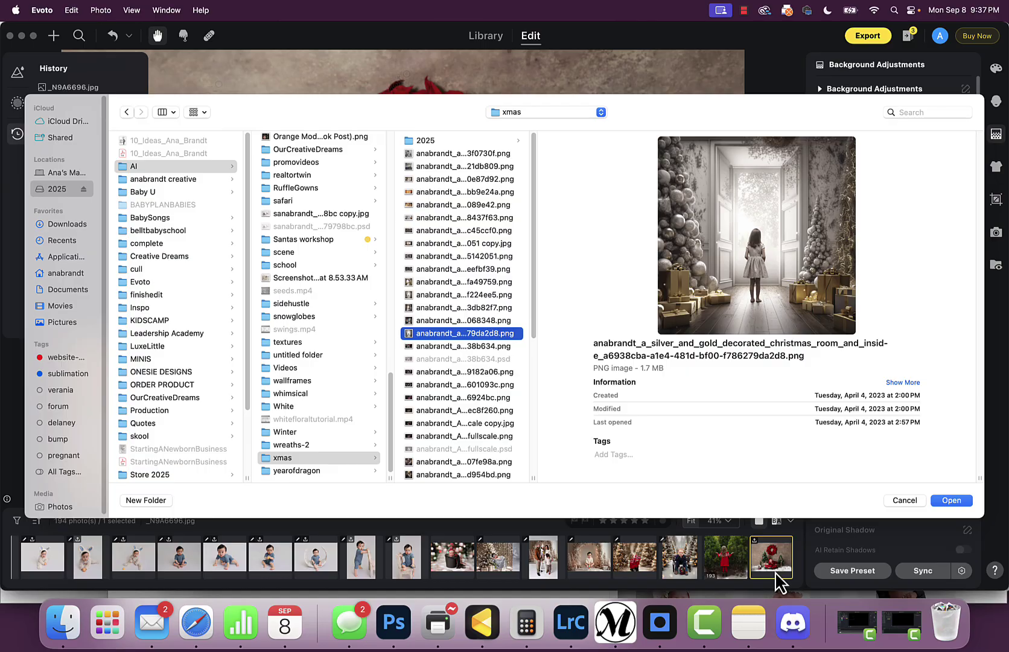
left_click(910, 500)
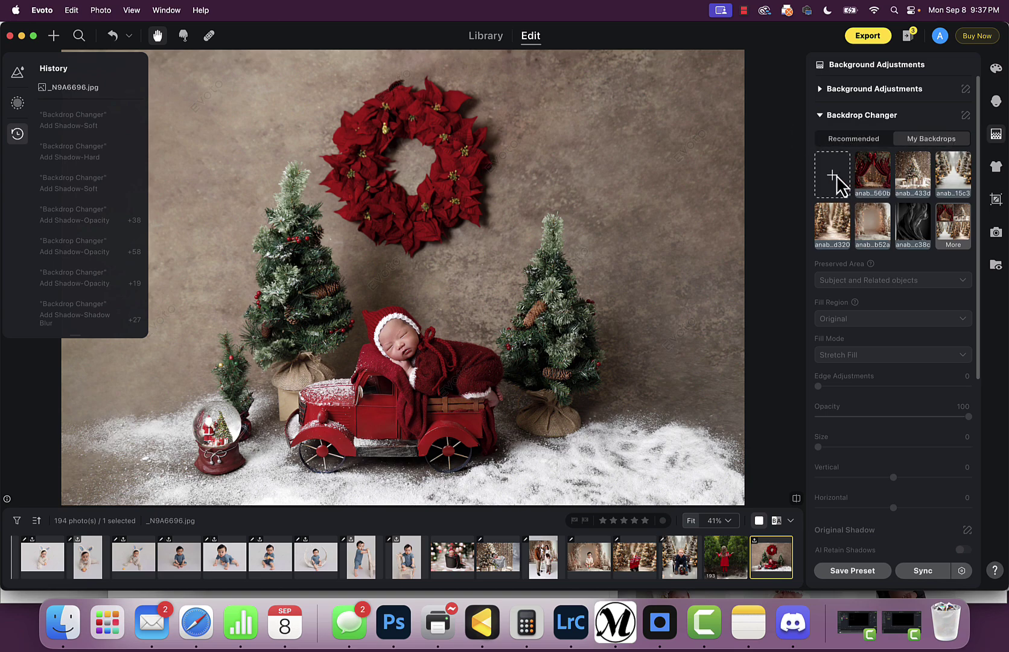
Step: Apply the red-curtain Christmas backdrop behind the baby
left_click(870, 177)
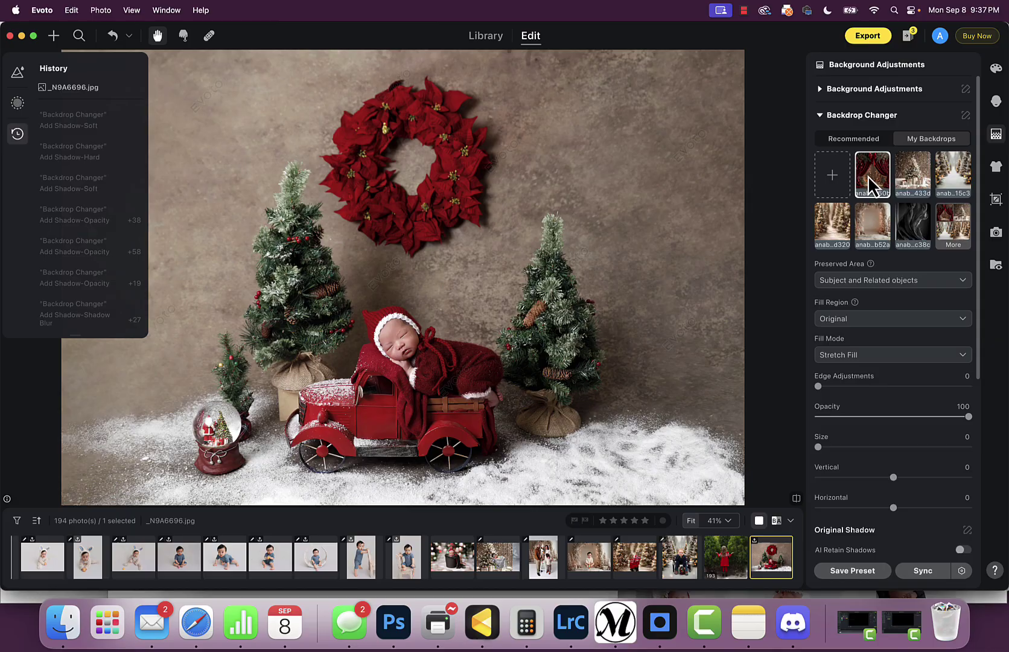
scroll(923, 265, "down", 2)
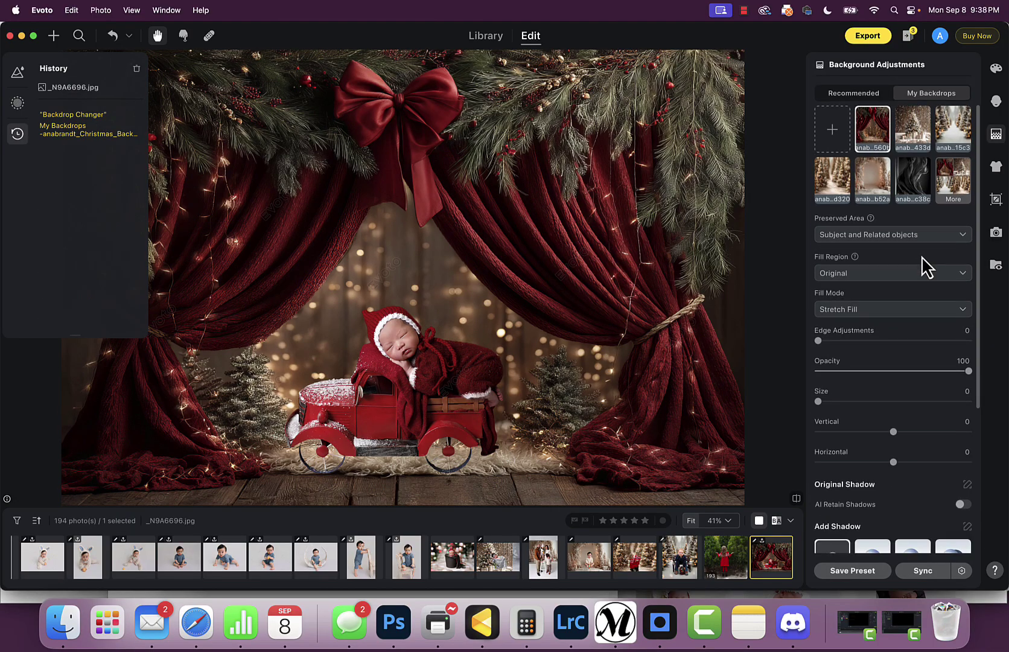
scroll(919, 269, "down", 2)
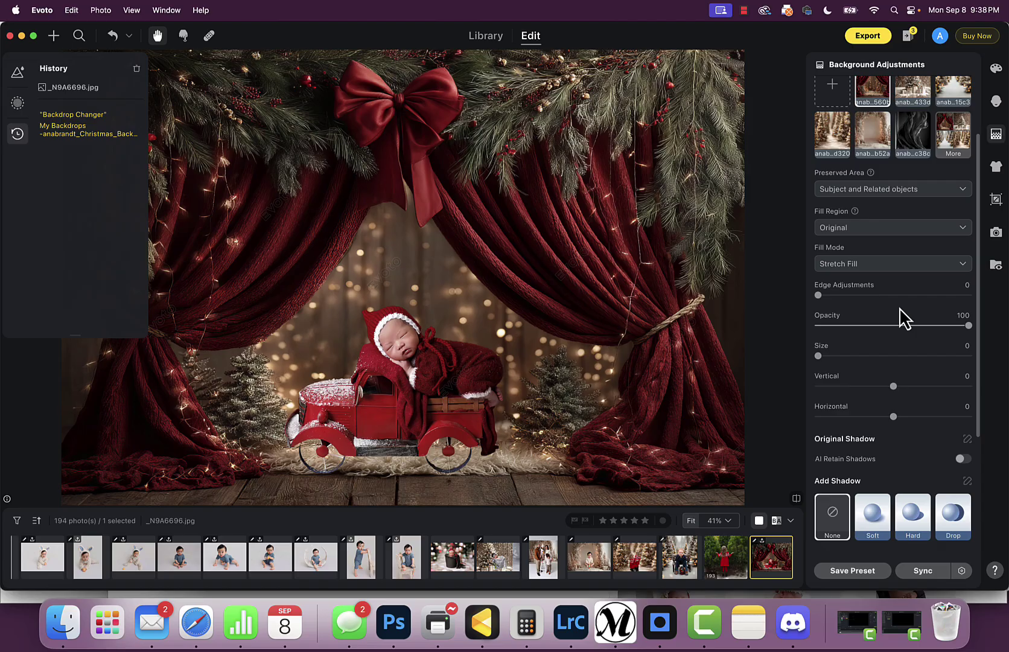
scroll(901, 314, "up", 2)
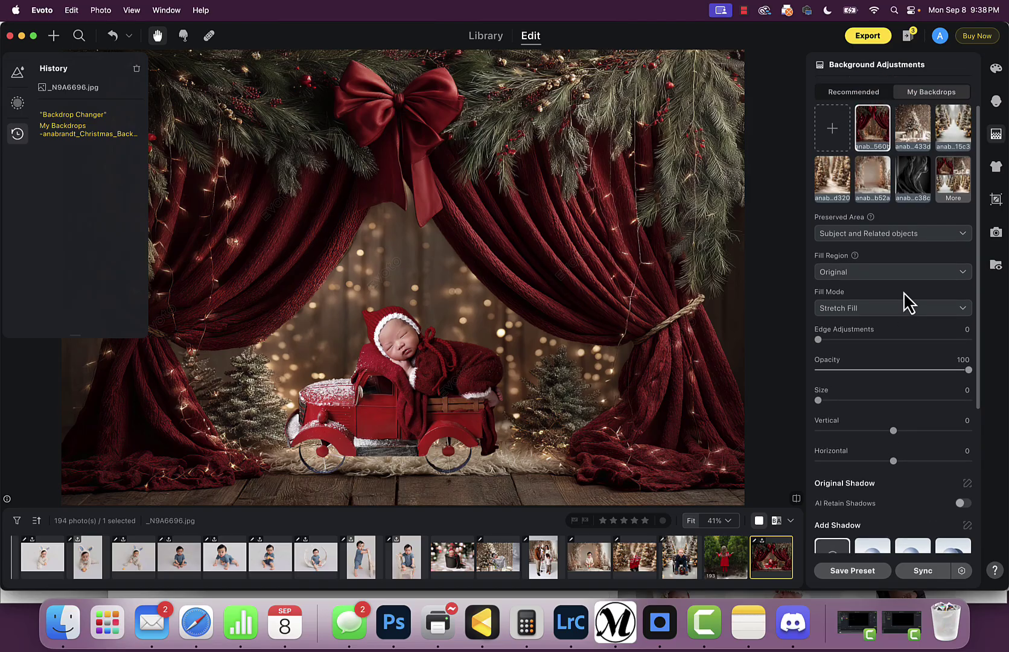
Step: Try Center Fill and Center Alignment, keep Stretch Fill, and set Size 5 and Vertical 2
left_click(893, 306)
left_click(879, 326)
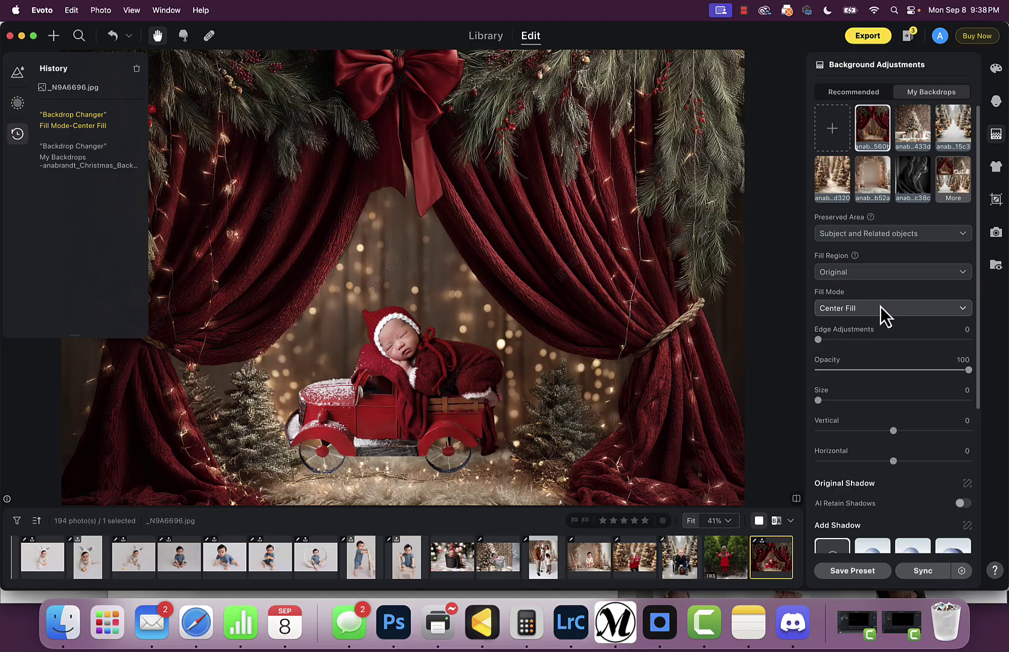
left_click(880, 307)
left_click(869, 343)
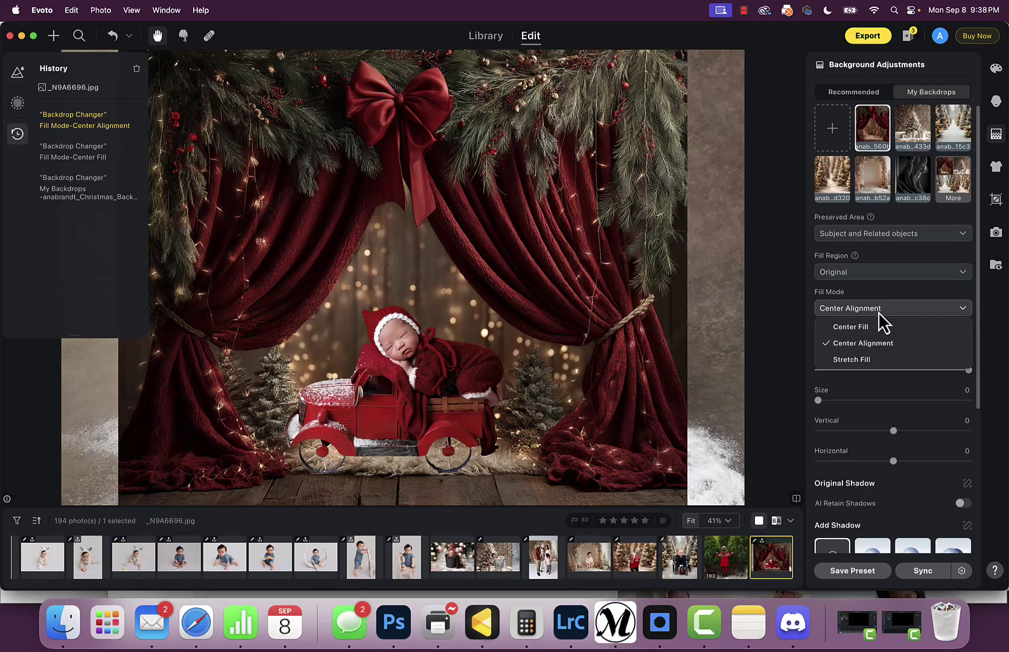
left_click(857, 360)
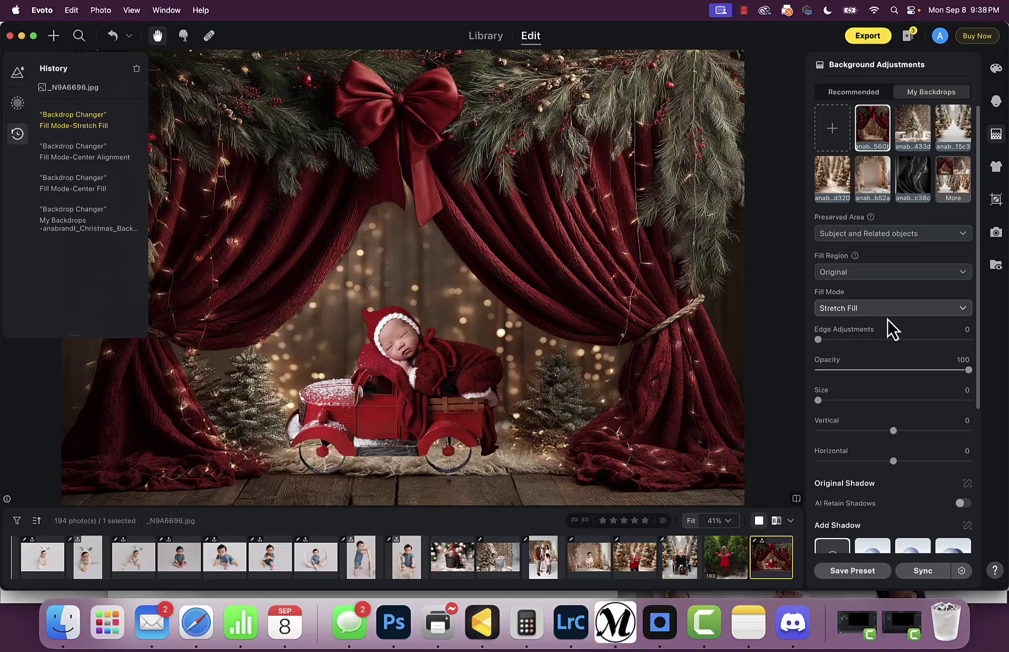
left_click_drag(820, 399, 826, 400)
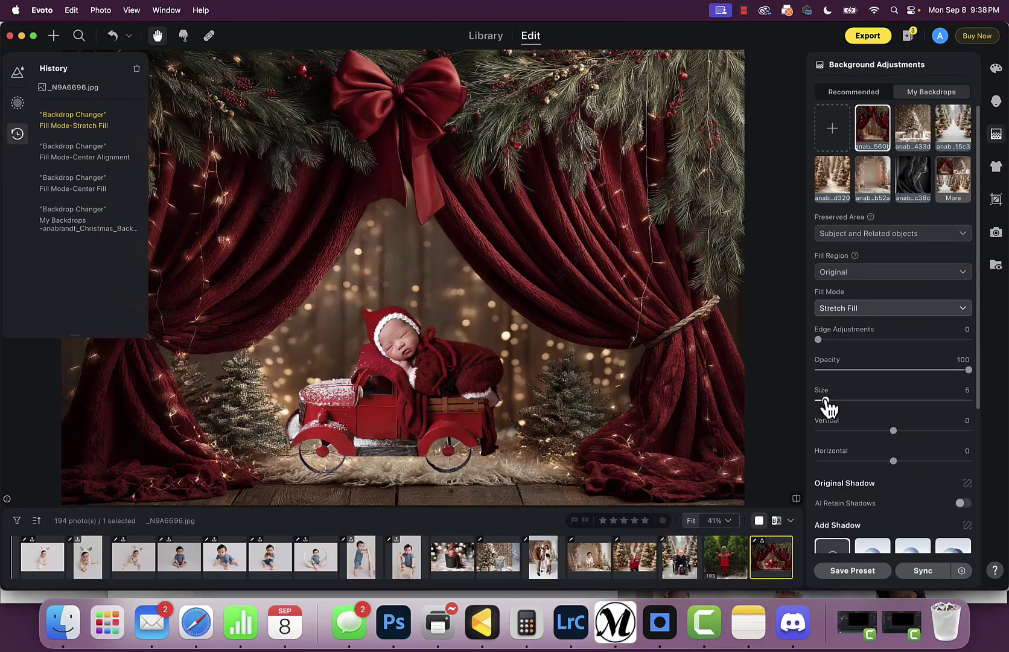
left_click_drag(893, 432, 899, 442)
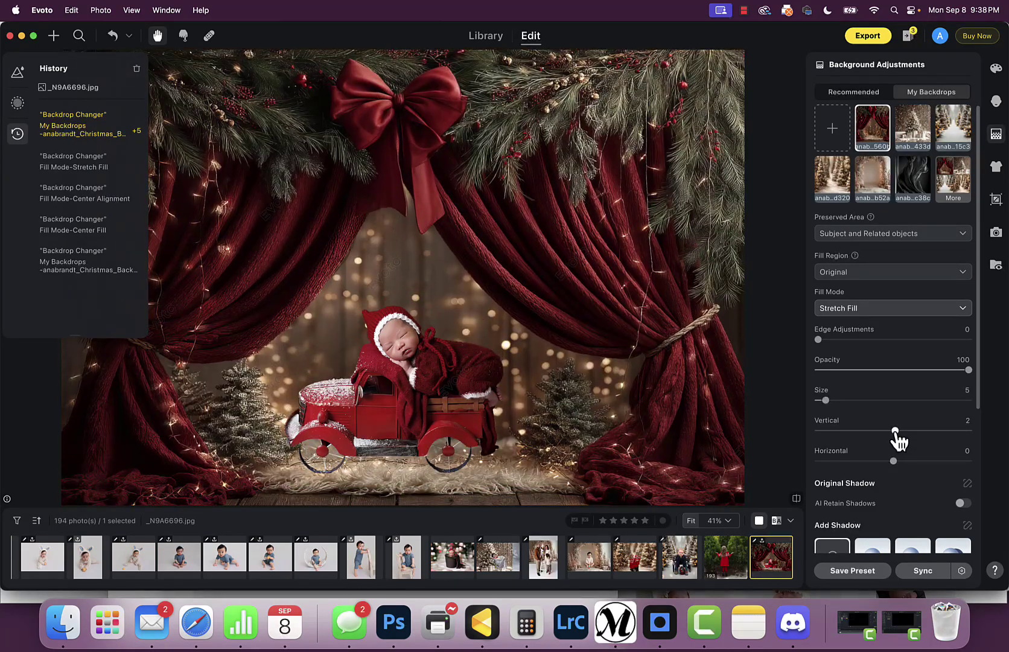
scroll(905, 421, "down", 3)
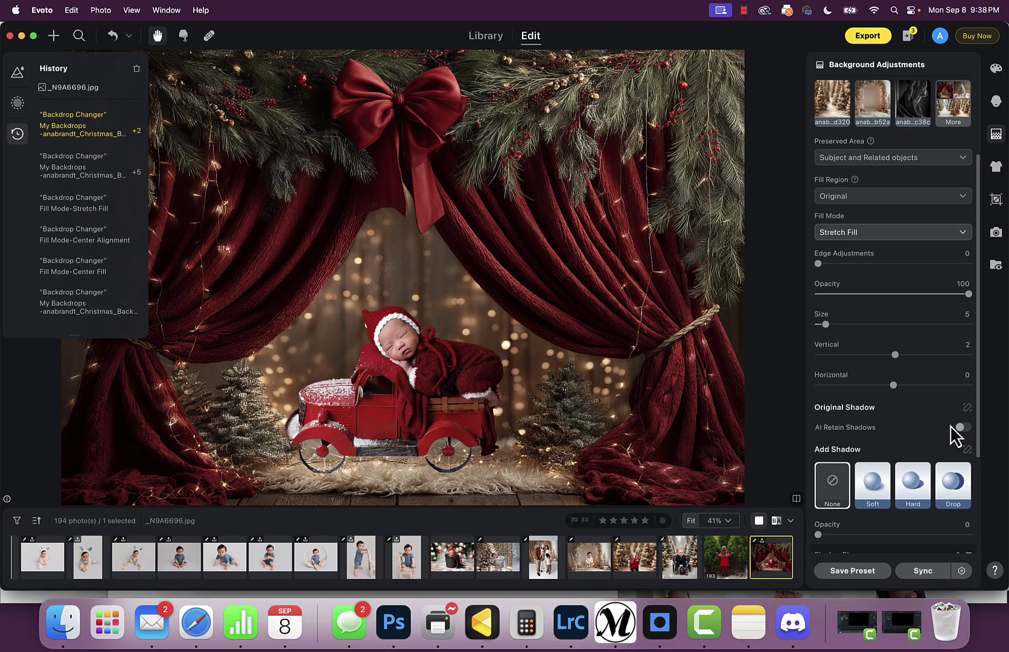
Step: Turn on AI Retain Shadows with the amount at 100
left_click(962, 427)
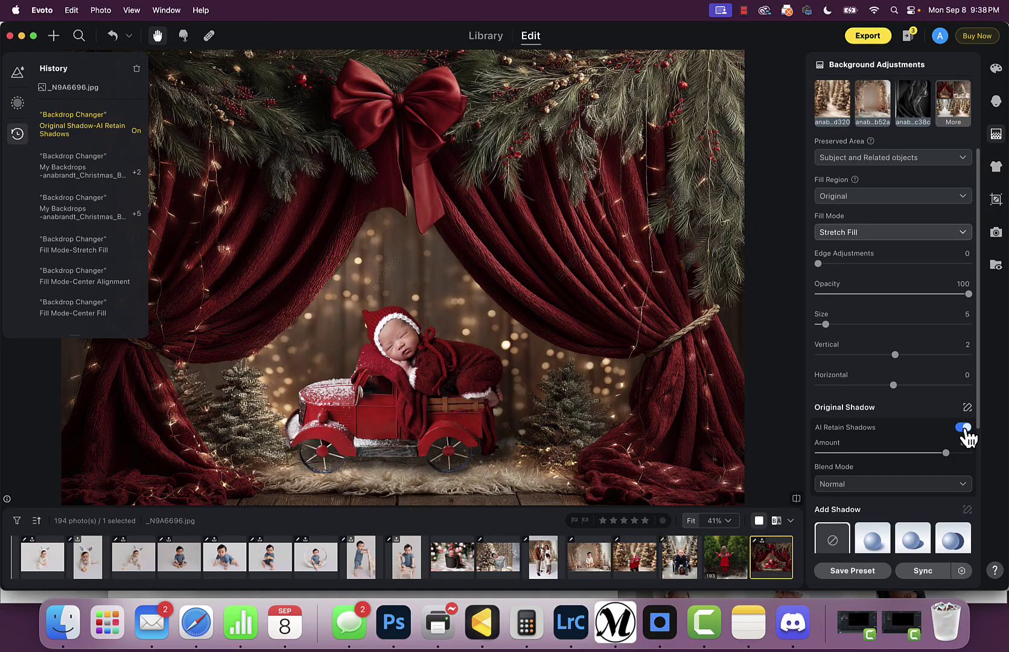
left_click_drag(946, 453, 976, 458)
scroll(945, 444, "down", 3)
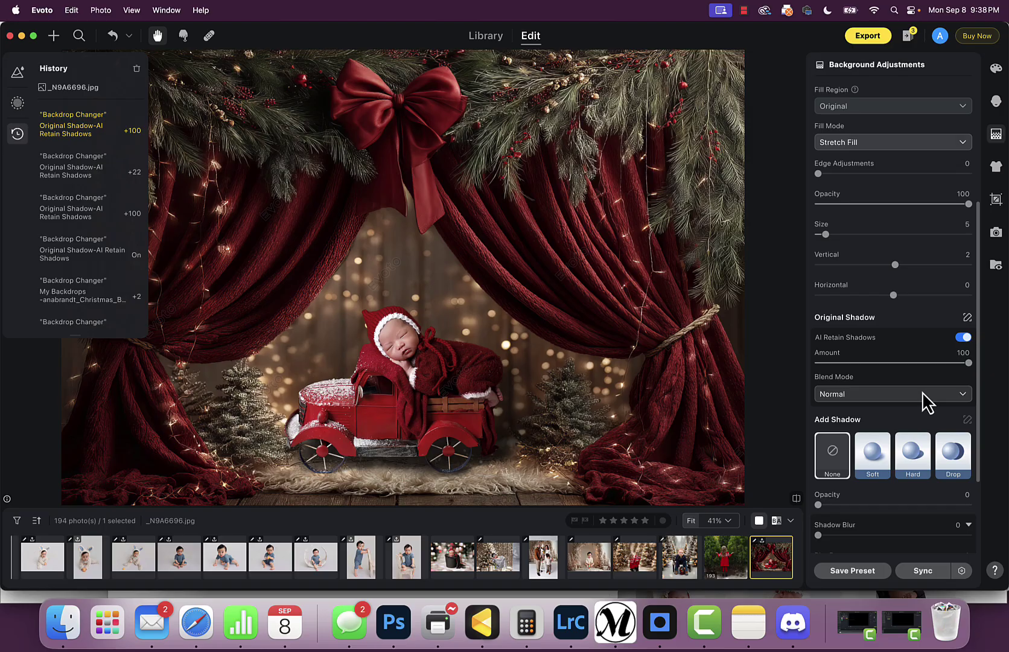
scroll(922, 392, "down", 1)
Step: Add a Soft shadow and lower its Blur Range to 48
left_click(874, 426)
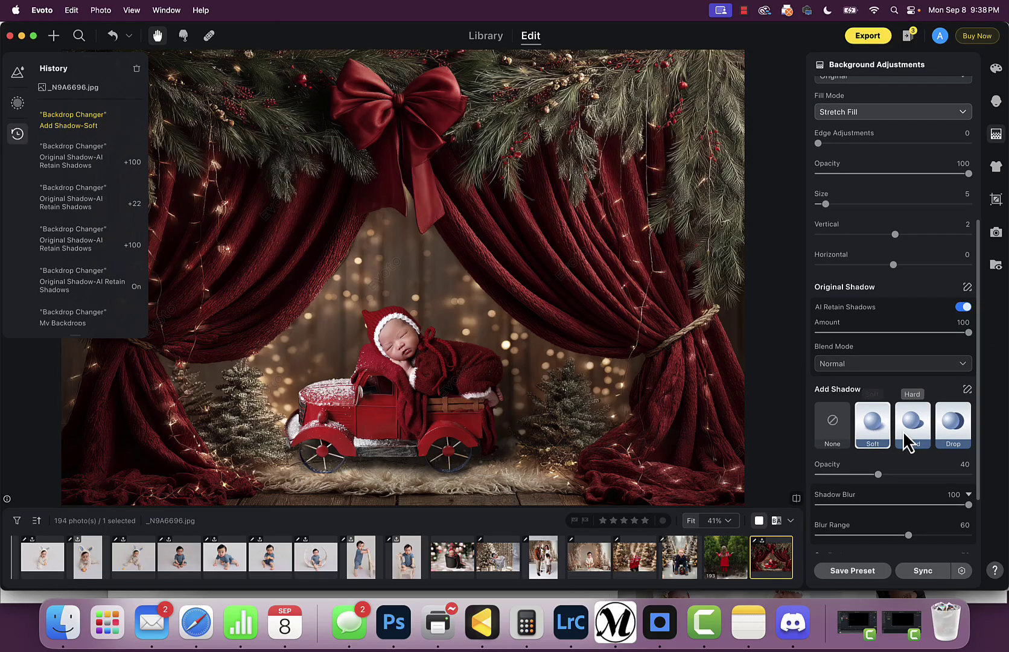
scroll(950, 429, "down", 2)
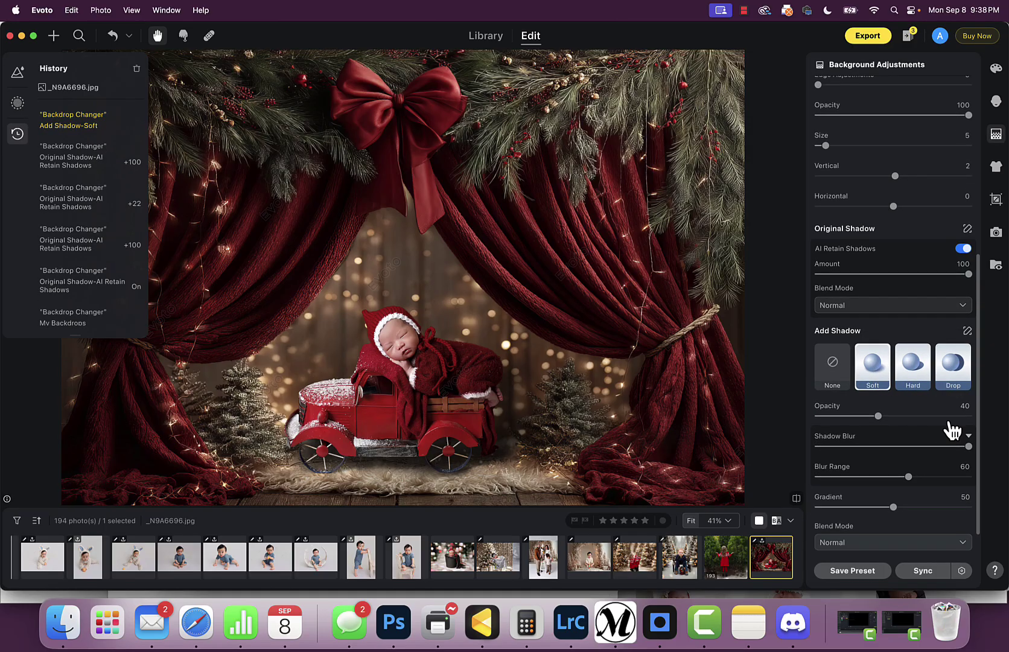
scroll(935, 435, "down", 1)
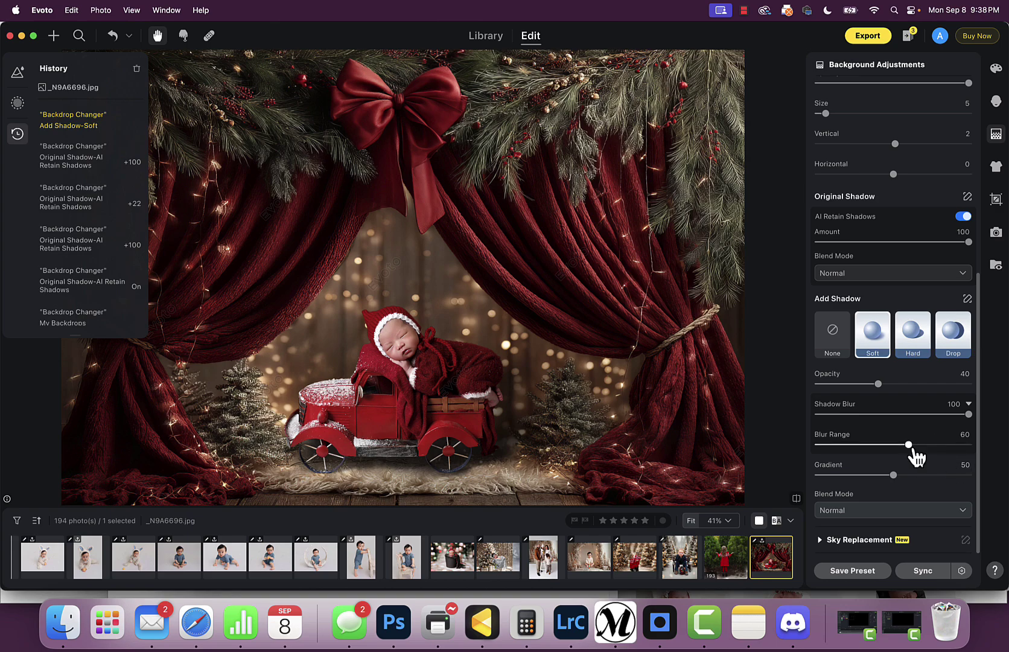
left_click_drag(910, 445, 893, 445)
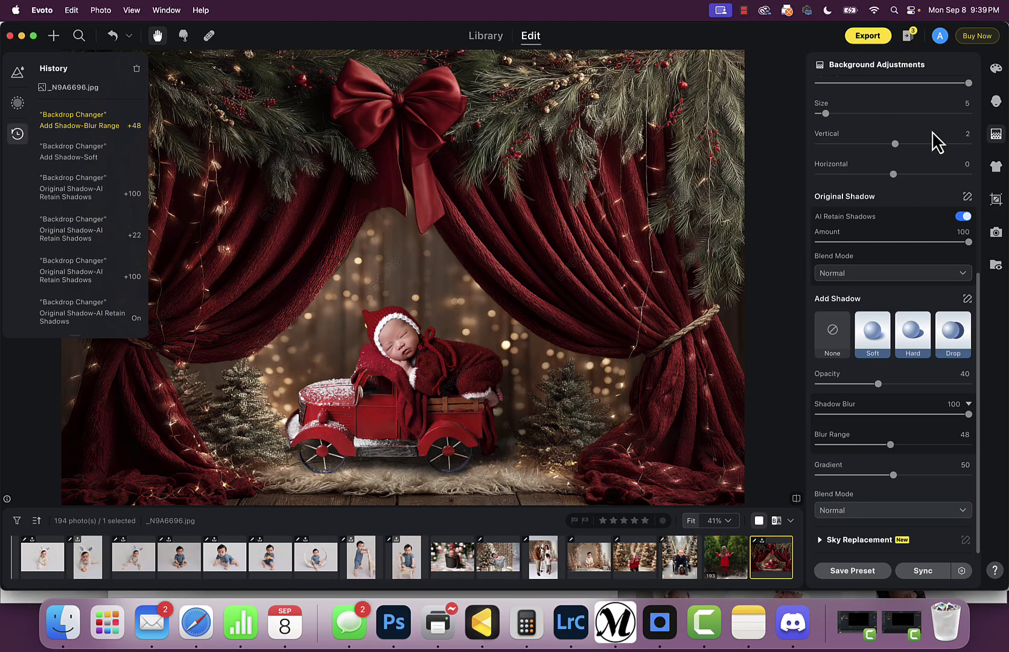
Step: Switch to AI Color Adjustments and try the Pure Love look
left_click(995, 83)
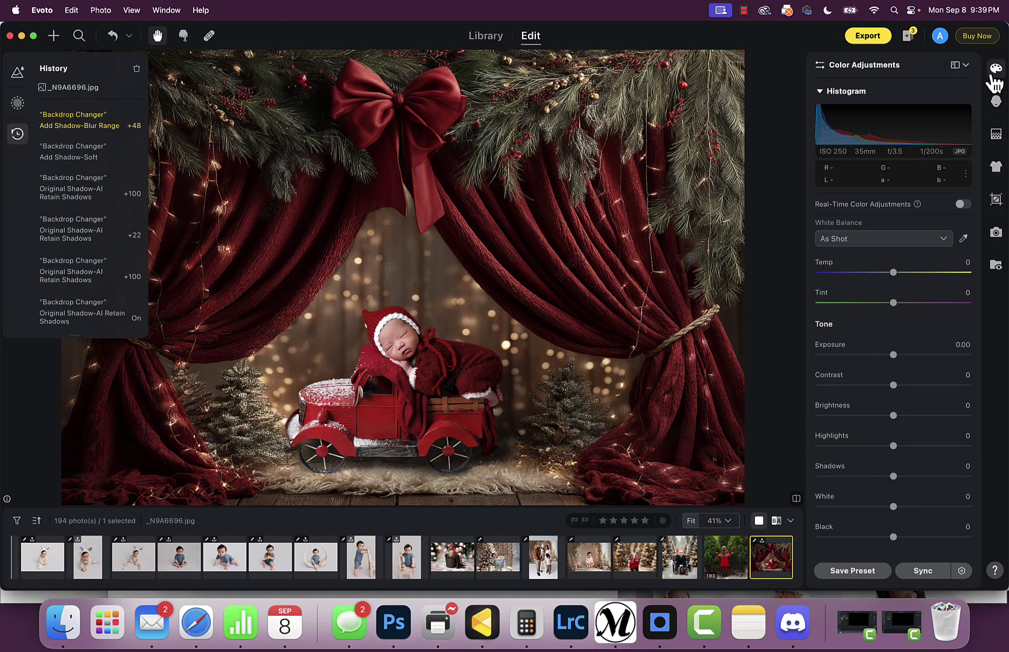
left_click(960, 65)
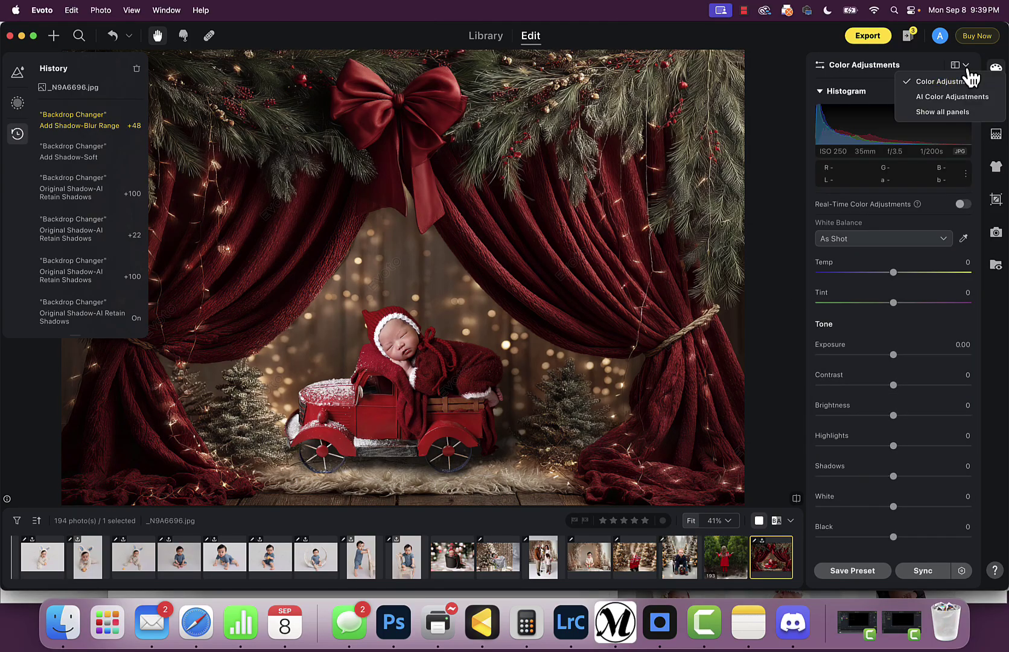
left_click(948, 107)
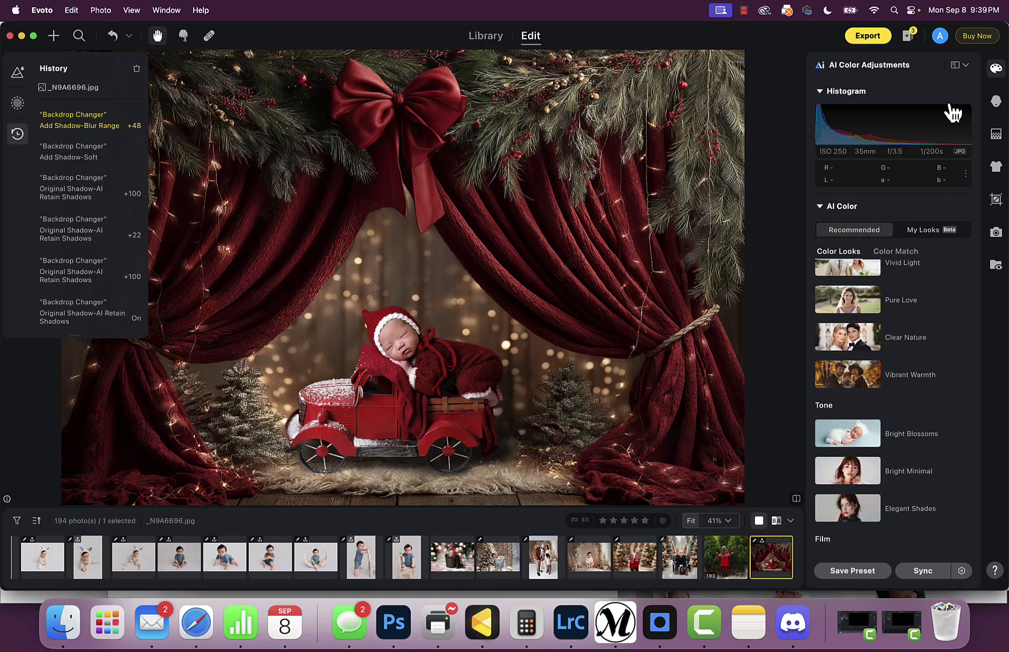
left_click(848, 306)
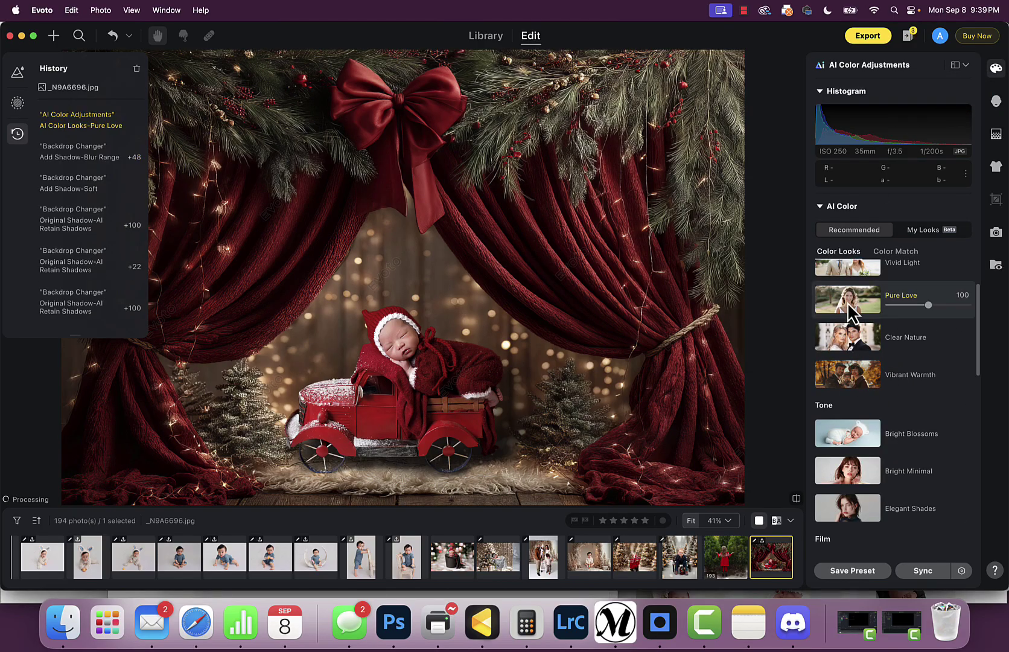
scroll(862, 352, "down", 2)
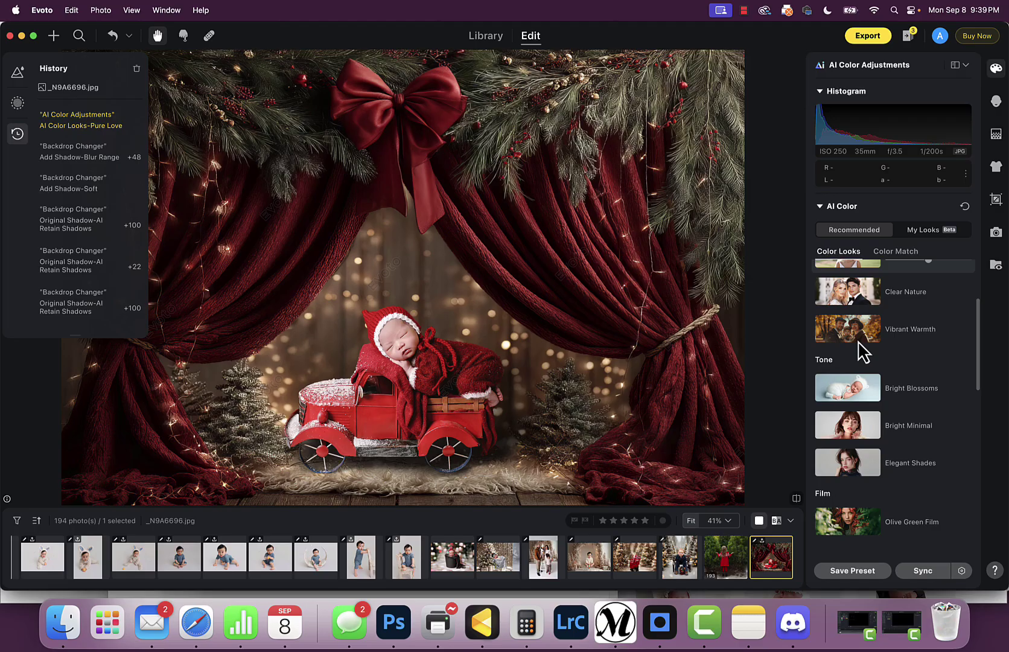
scroll(863, 350, "down", 2)
Step: Apply the Elegant Shades look instead and lower its strength to 74
left_click(847, 423)
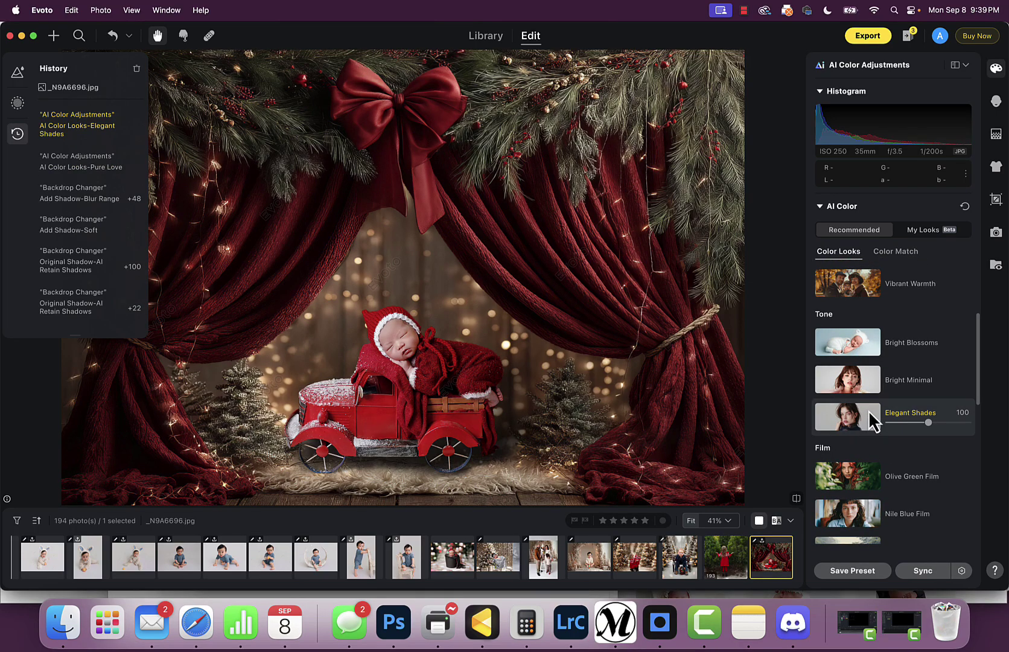
scroll(868, 410, "down", 1)
left_click_drag(931, 394, 917, 396)
scroll(938, 380, "up", 1)
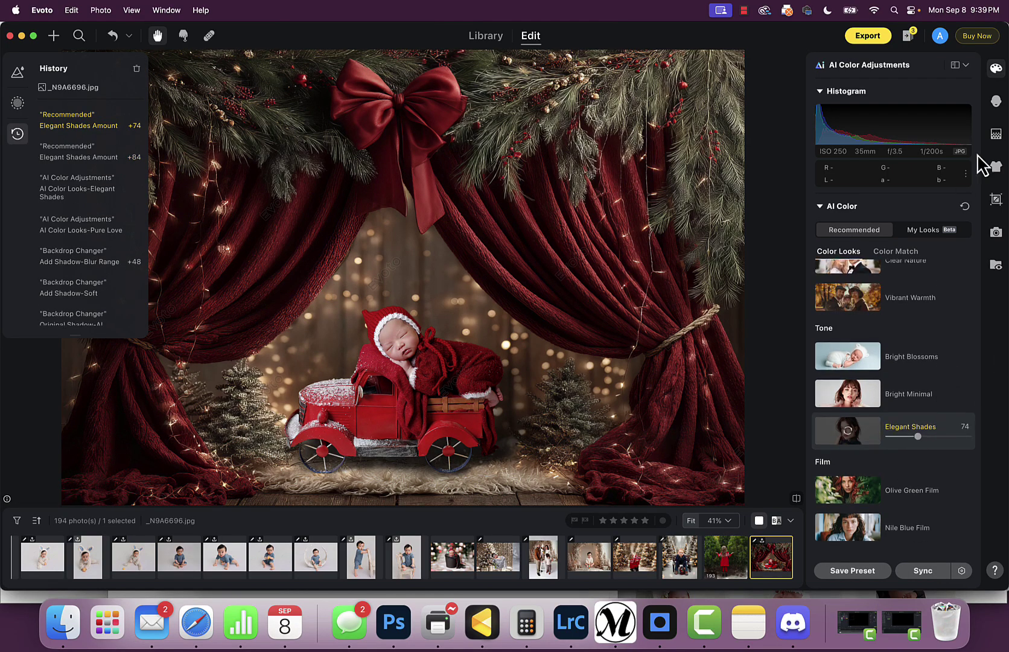
left_click(997, 134)
scroll(878, 332, "up", 10)
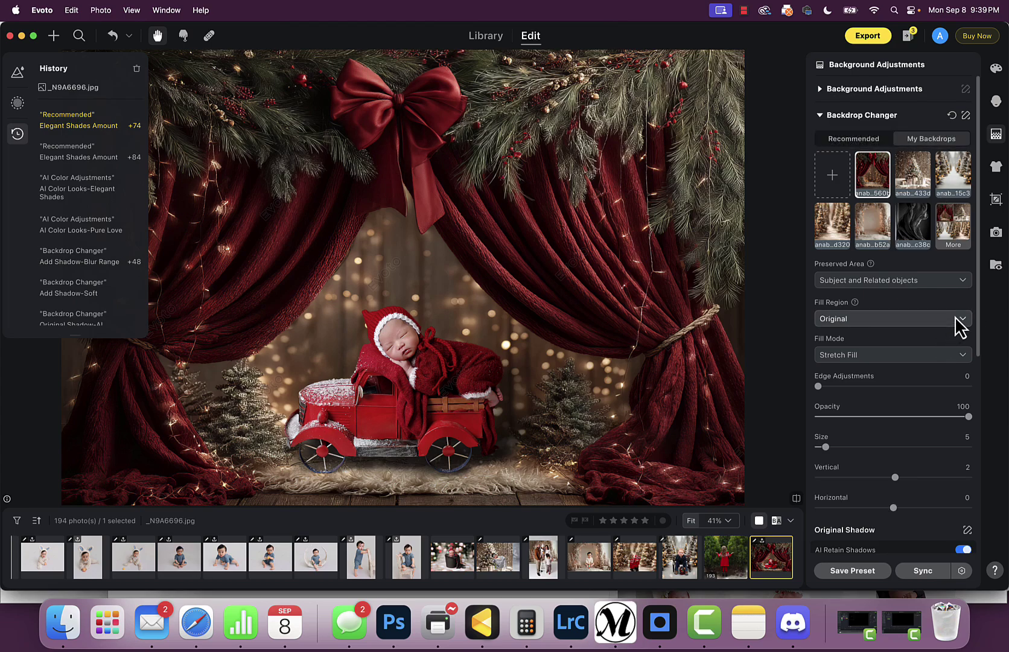
Step: Set the red-curtain backdrop to Center Fill with a vertical offset of -5
left_click(875, 358)
left_click(861, 375)
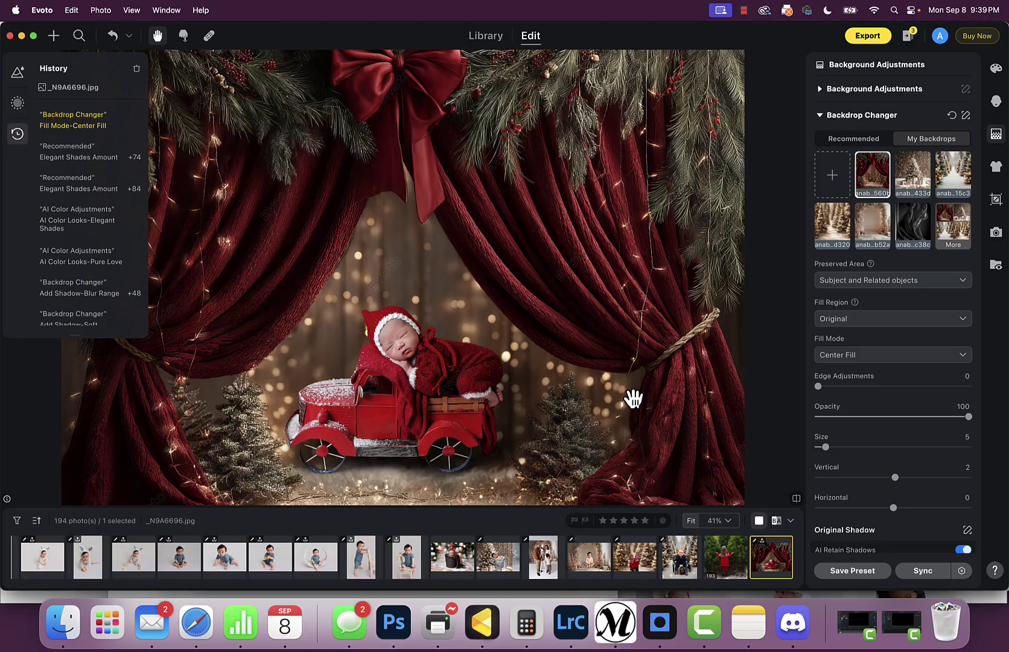
left_click_drag(887, 483, 897, 513)
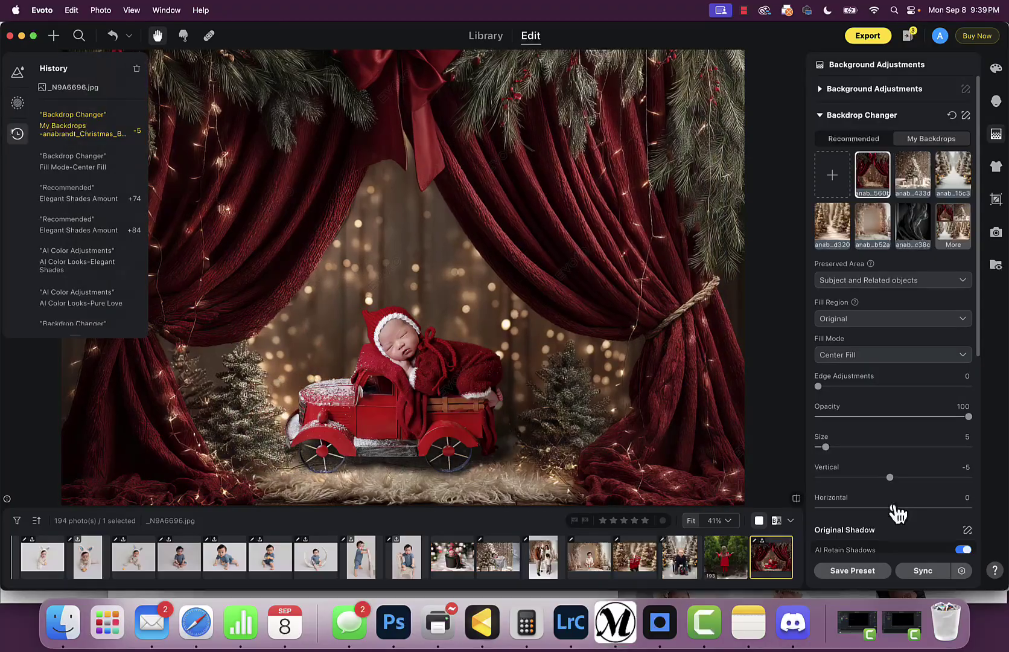